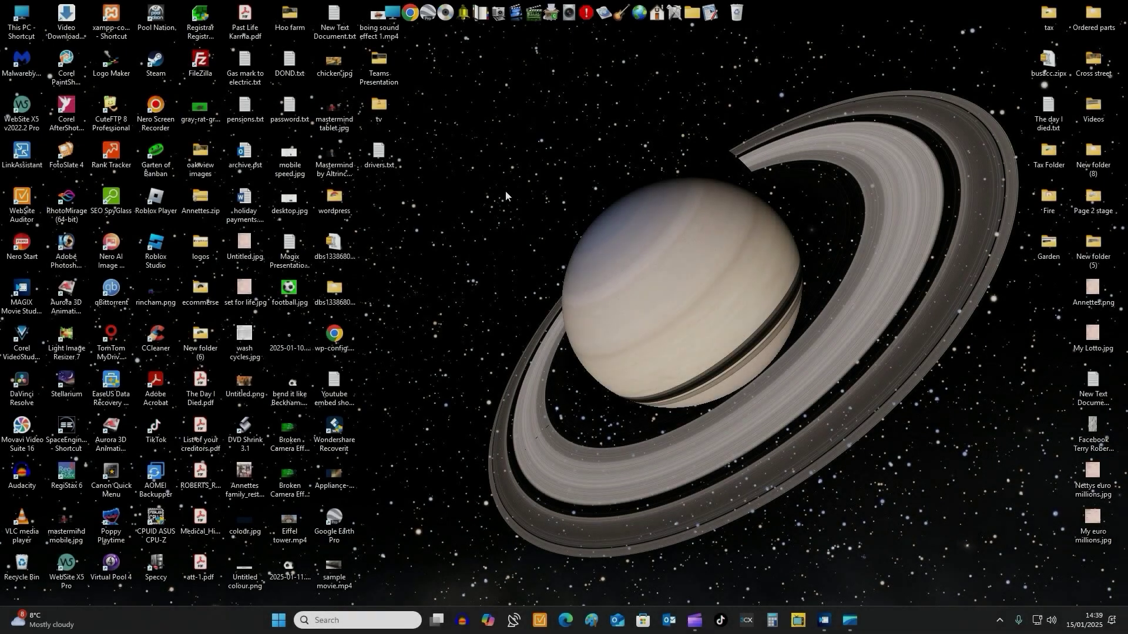
Open the desktop tv folder and play avs news.mp4 in VLC.
double_click(380, 107)
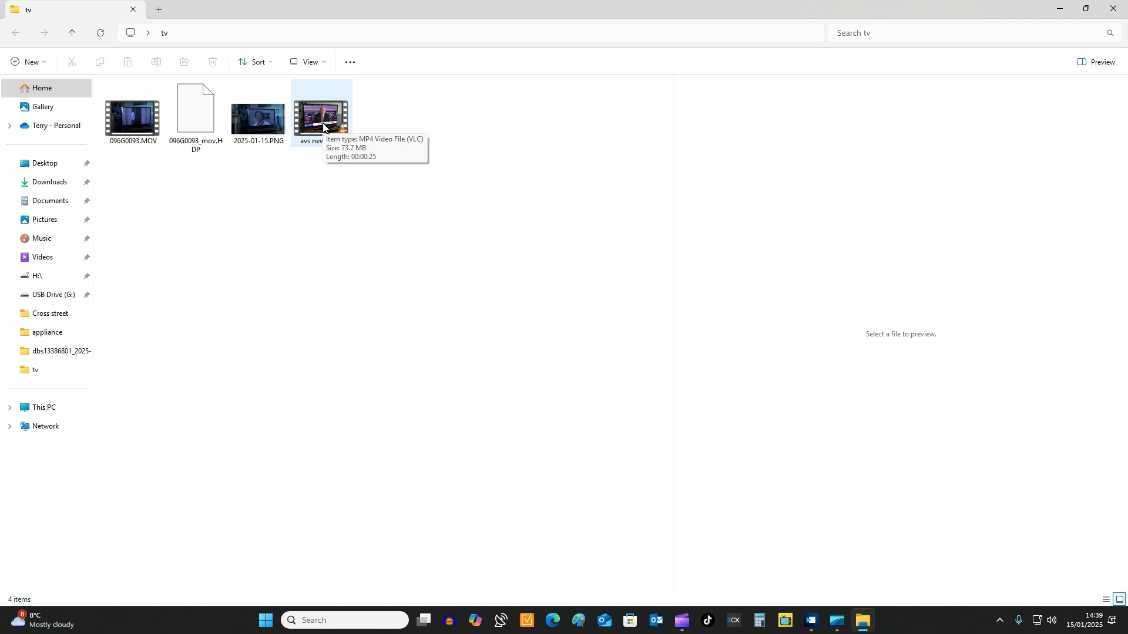
double_click(323, 127)
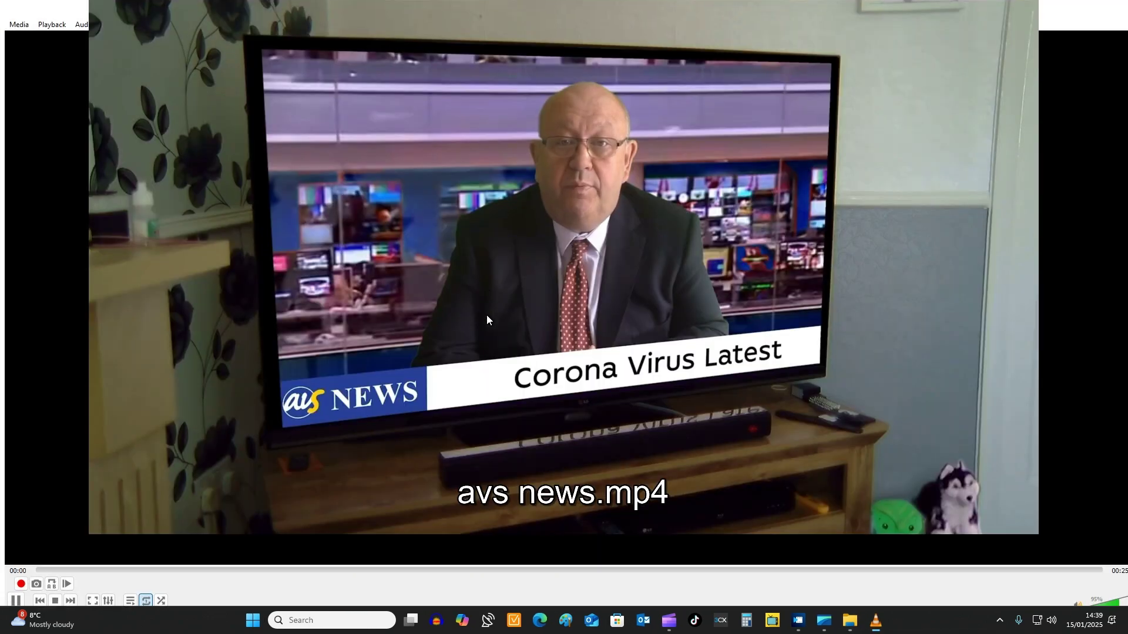
Watch the avs news.mp4 clip in VLC, then close the player.
double_click(486, 315)
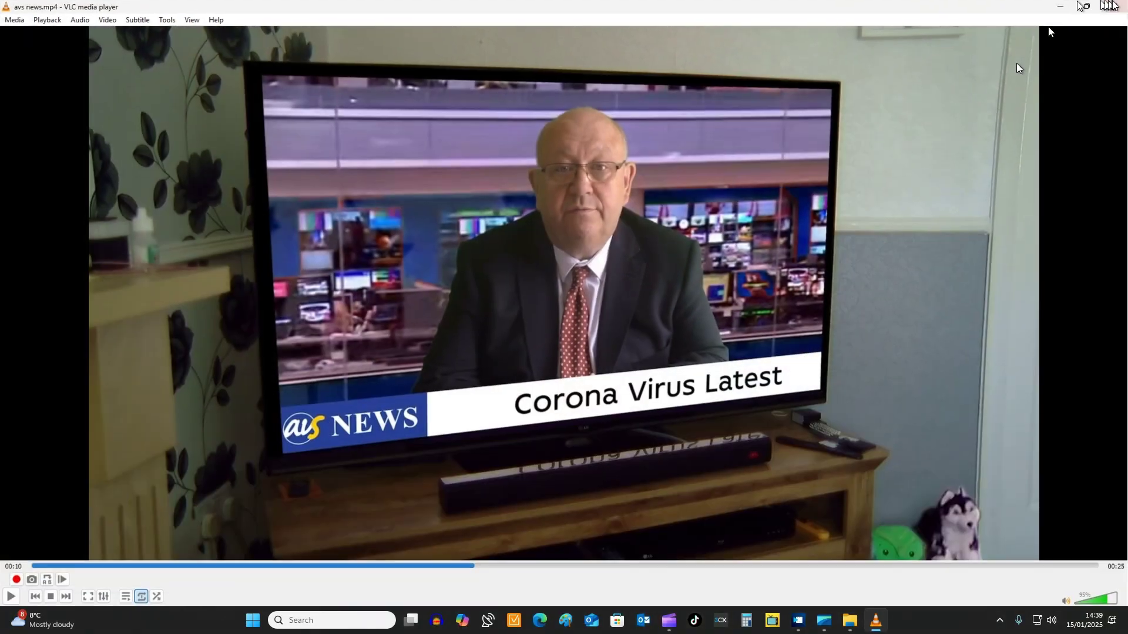
left_click(1115, 7)
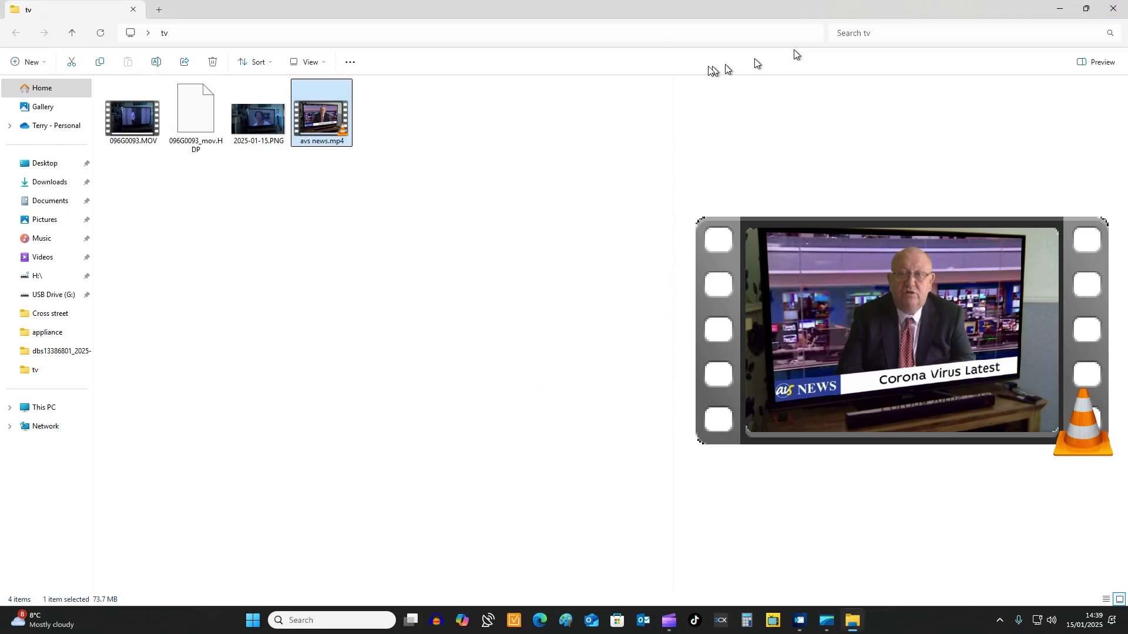
Close File Explorer and bring MAGIX Movie Studio with the empty 2025-01-15 project forward.
left_click(1116, 9)
mouse_move(825, 621)
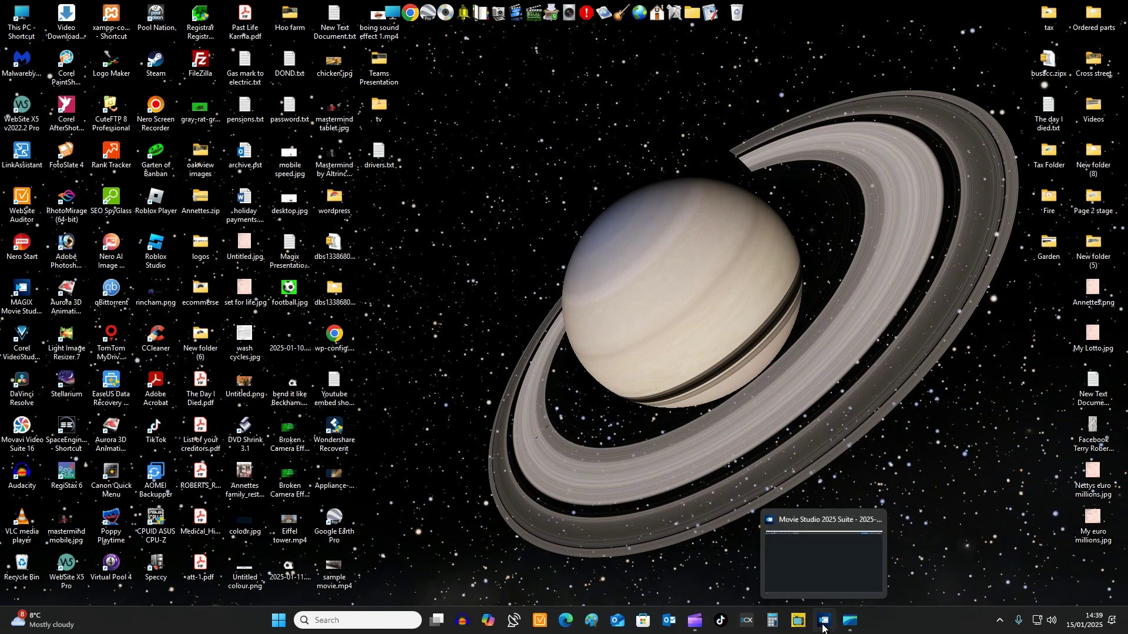
left_click(823, 561)
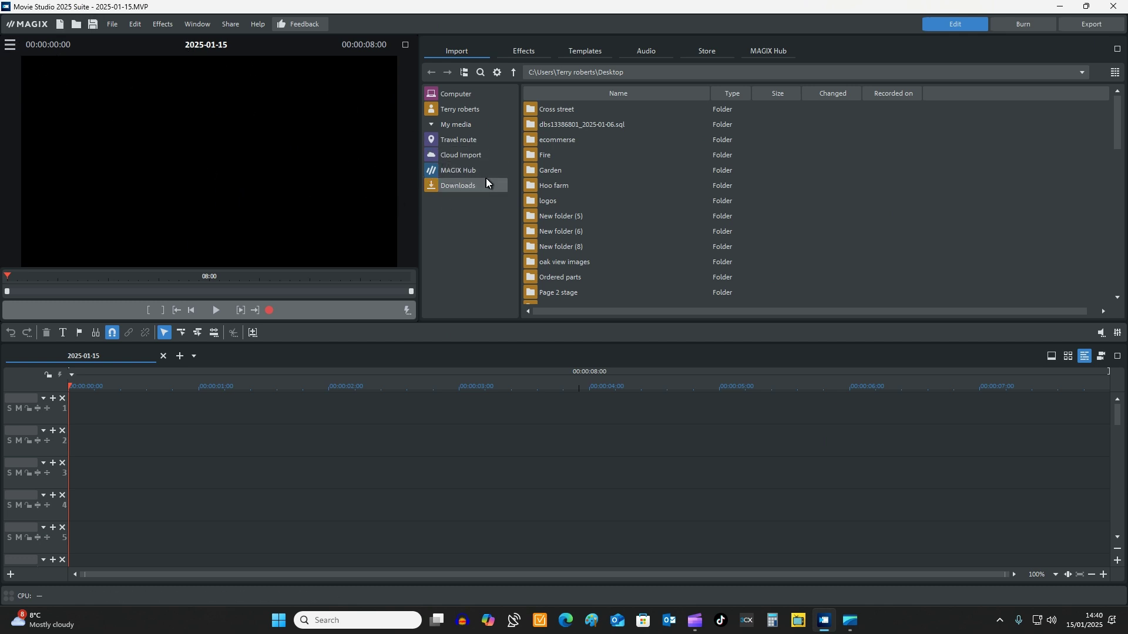
Browse the Import tab to Desktop > tv and preview 096G0093.MOV.
left_click(474, 111)
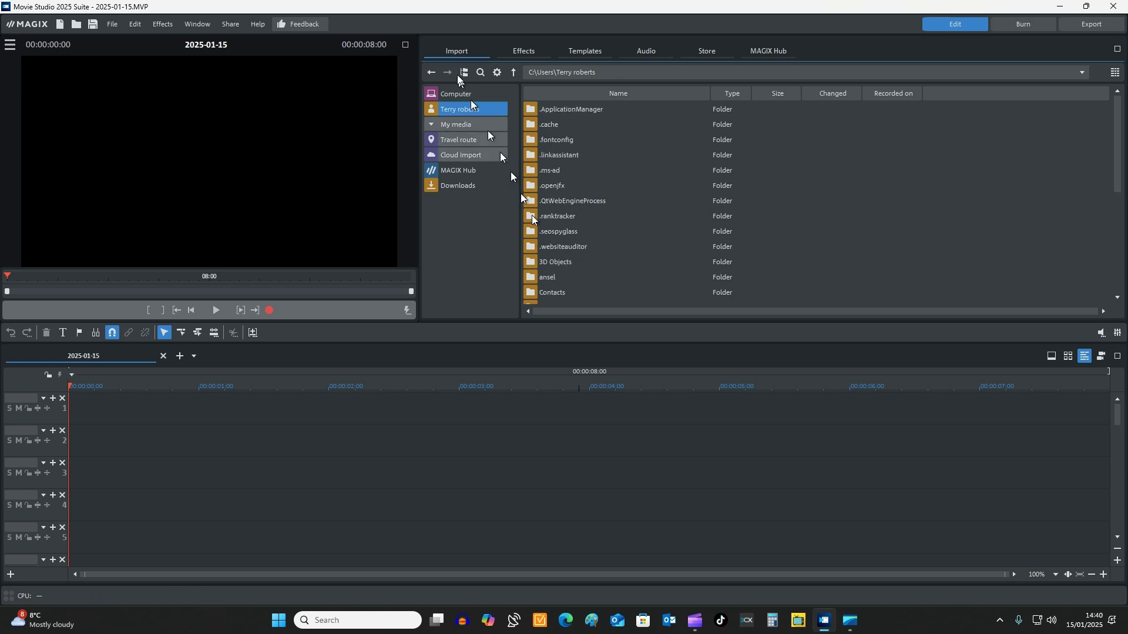
scroll(551, 228, "down", 2)
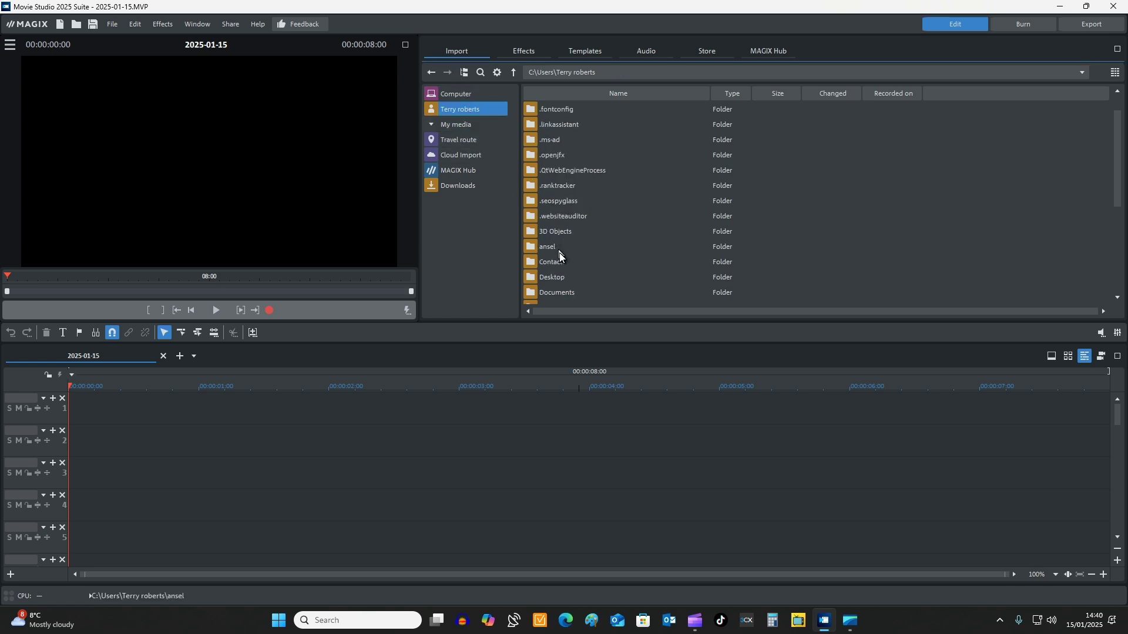
scroll(560, 273, "down", 2)
double_click(555, 247)
scroll(603, 182, "down", 6)
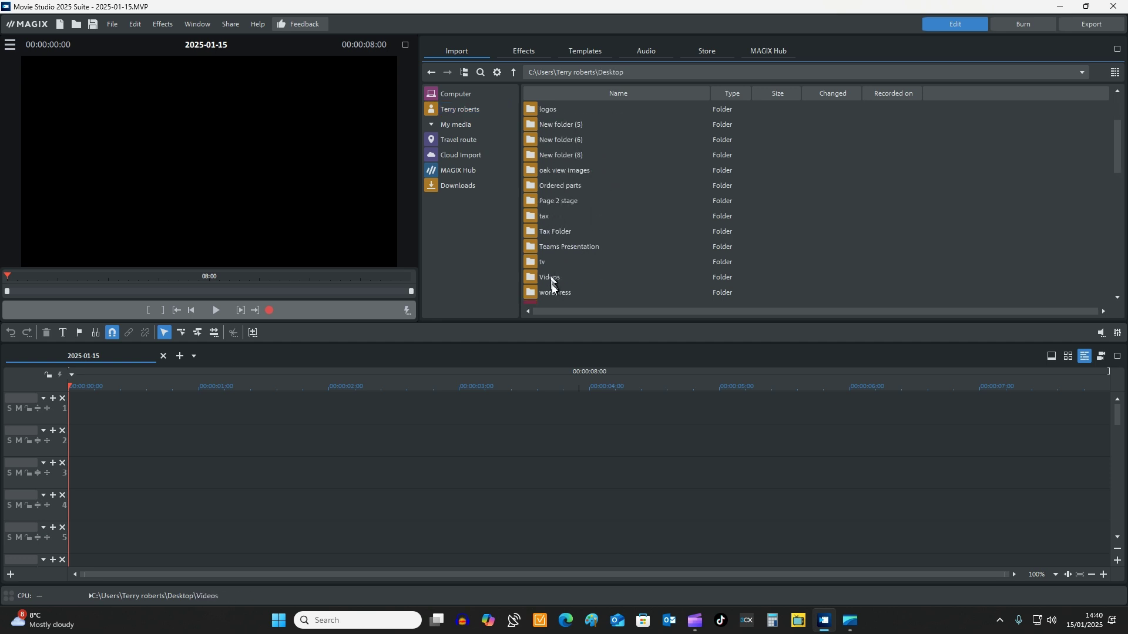
double_click(544, 265)
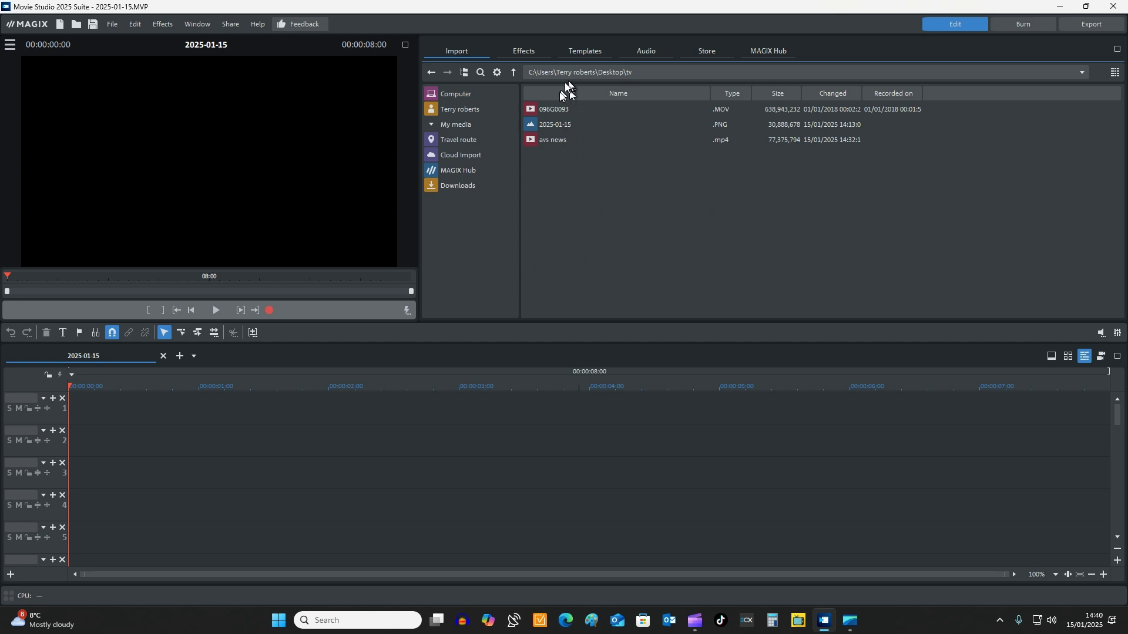
left_click(542, 112)
Let 096G0093.MOV play in the preview monitor to about 00:00:15:05.
left_click(673, 109)
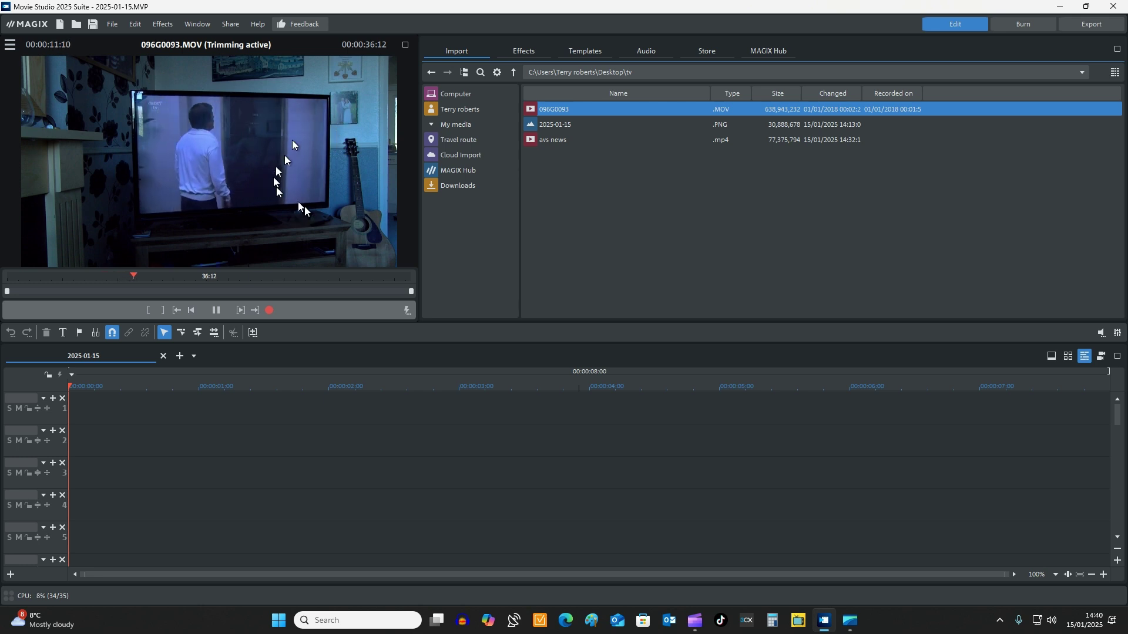
mouse_move(566, 111)
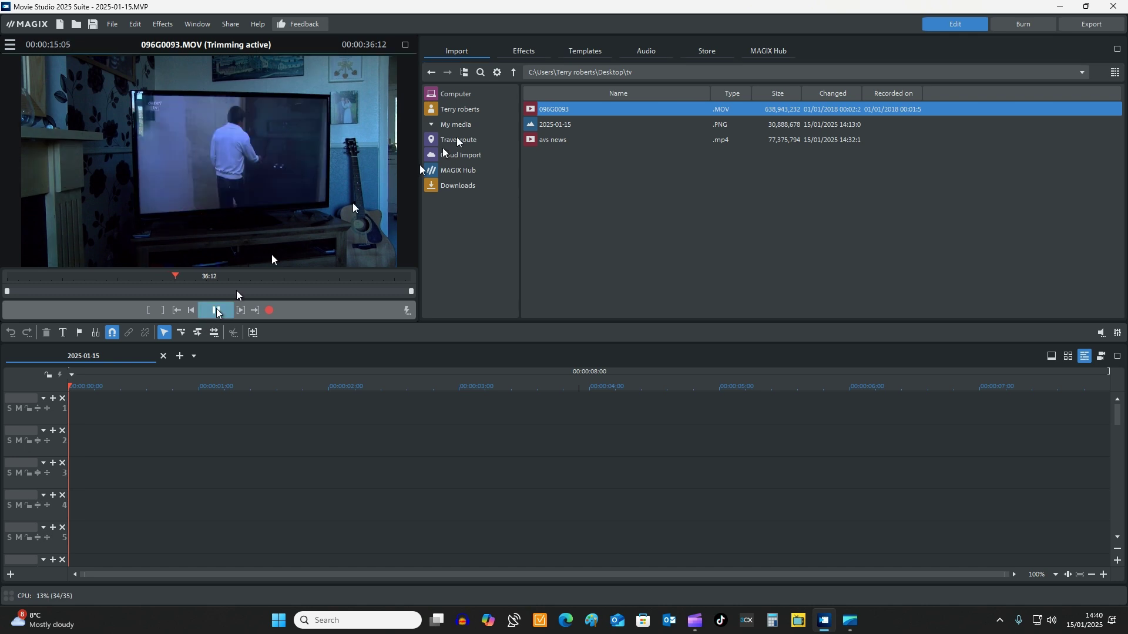
Put 096G0093.MOV on track 1, adjusting the project to 3840x2160, and set the playhead near 9 s.
left_click_drag(588, 111, 111, 446)
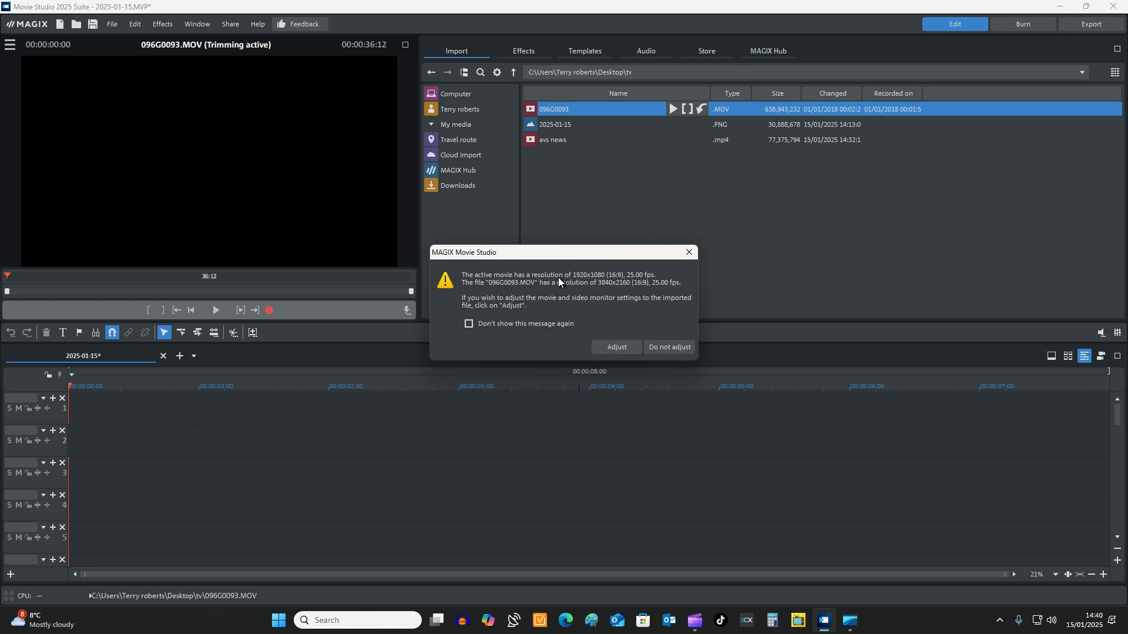
left_click(626, 350)
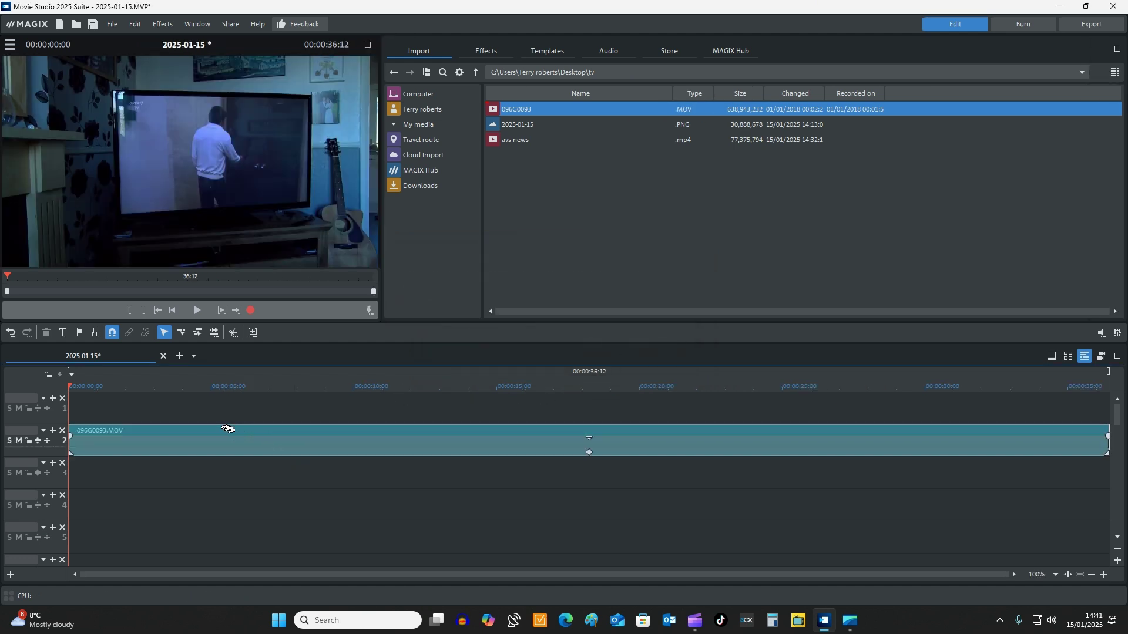
left_click_drag(227, 428, 222, 415)
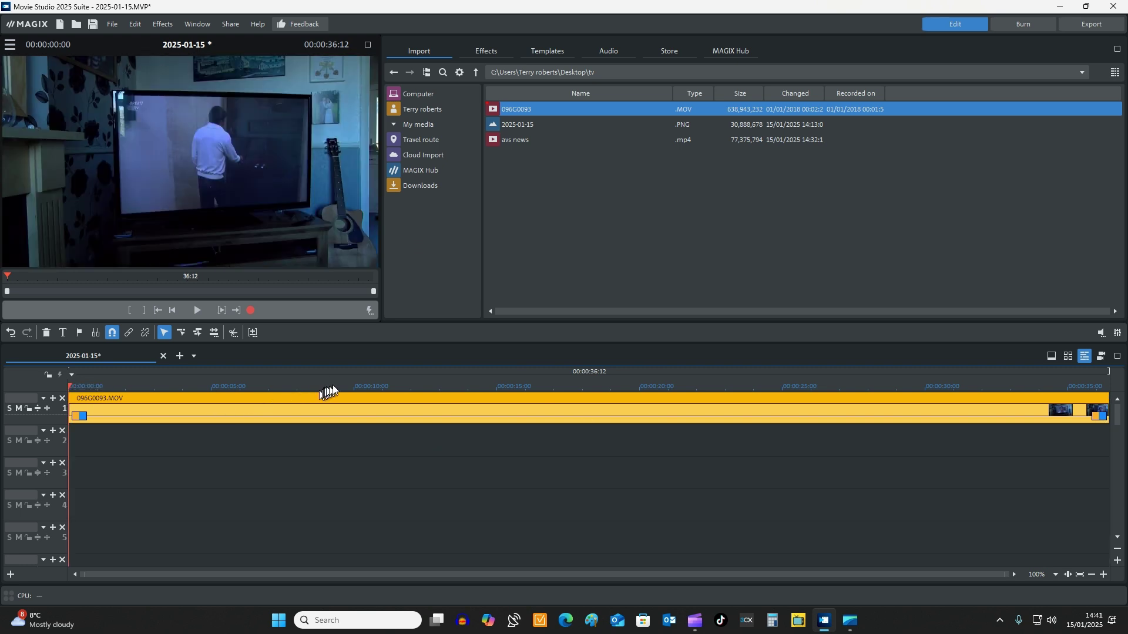
left_click(336, 386)
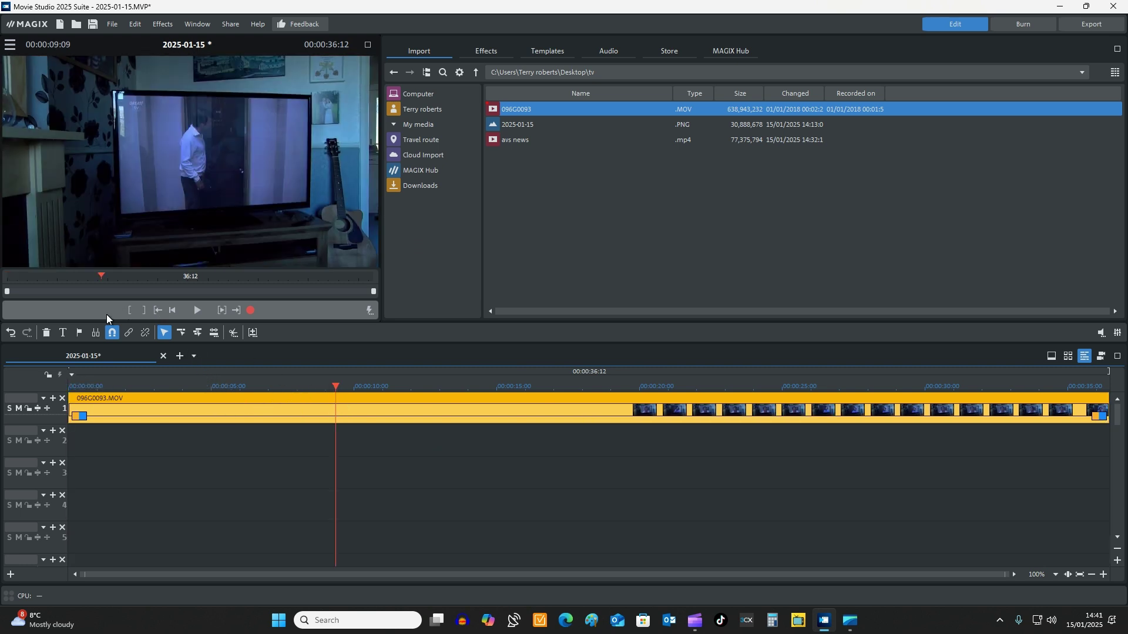
left_click(111, 24)
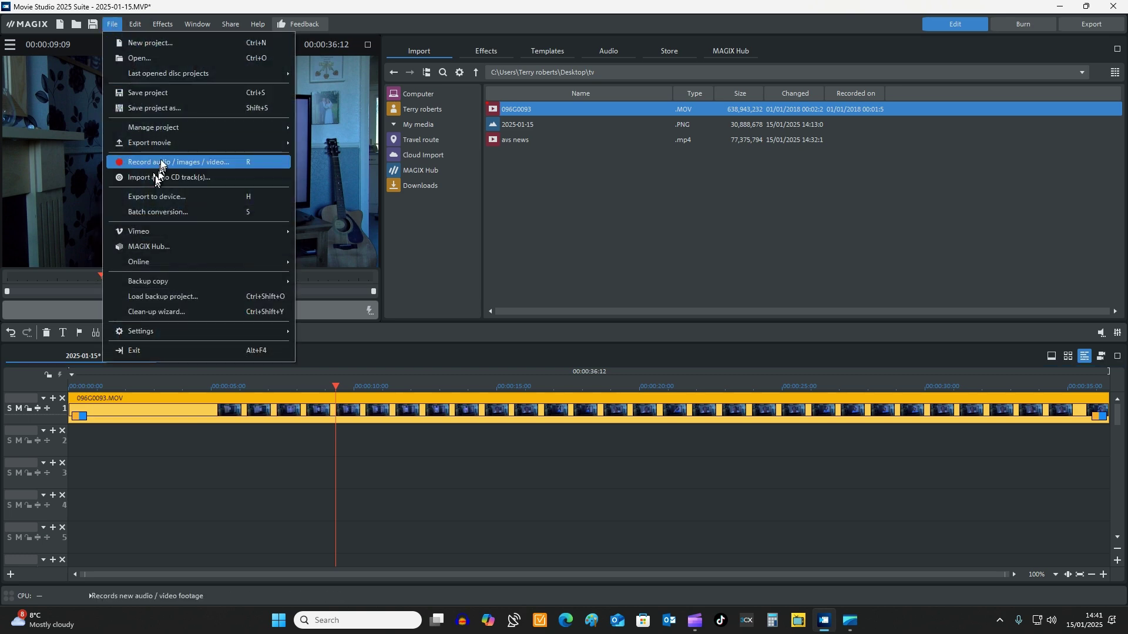
mouse_move(150, 143)
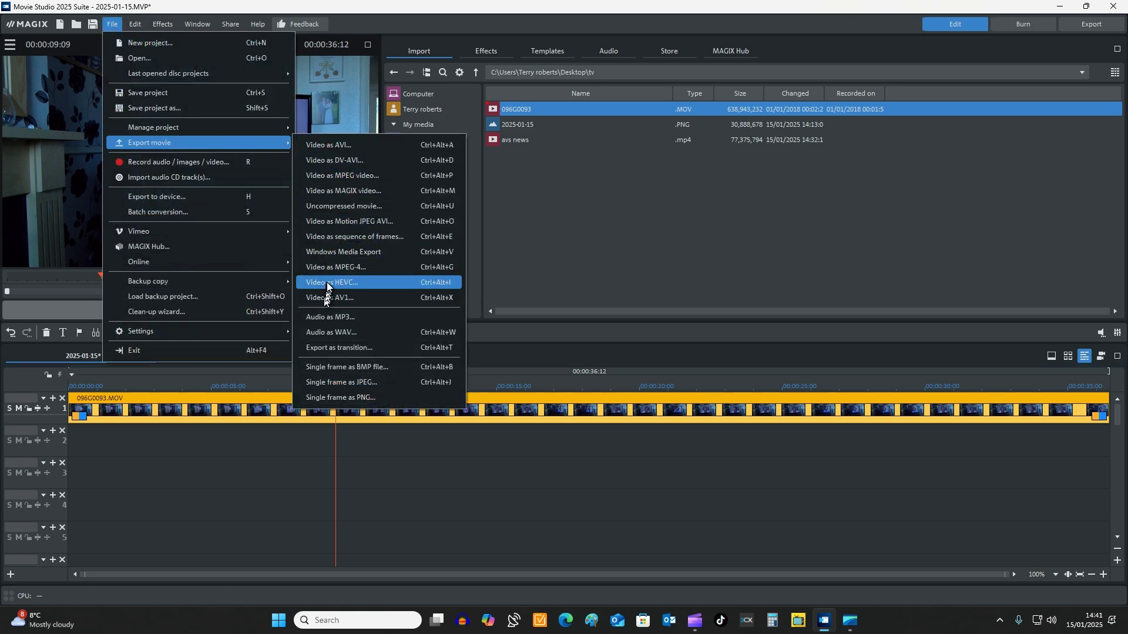
left_click(334, 398)
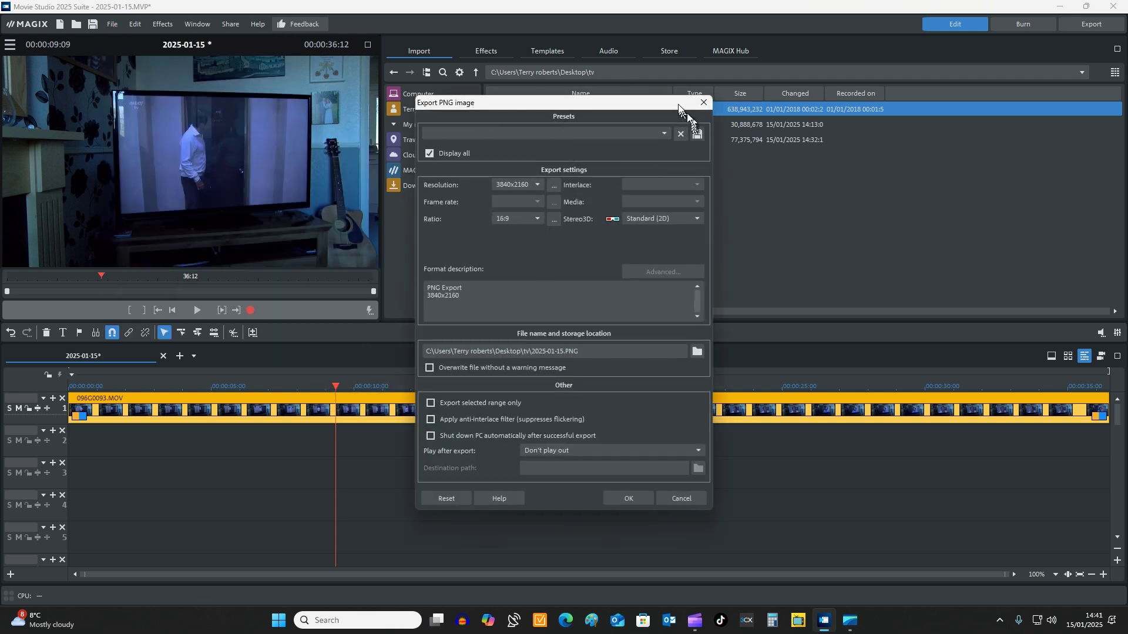
left_click_drag(676, 106, 598, 123)
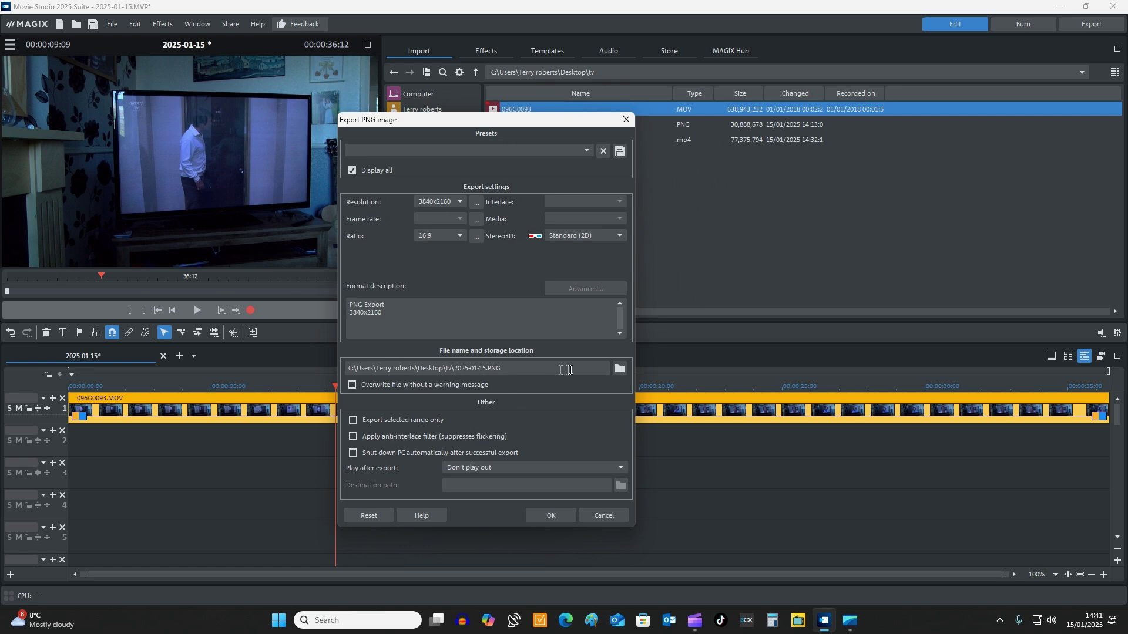
left_click(628, 120)
left_click(530, 126)
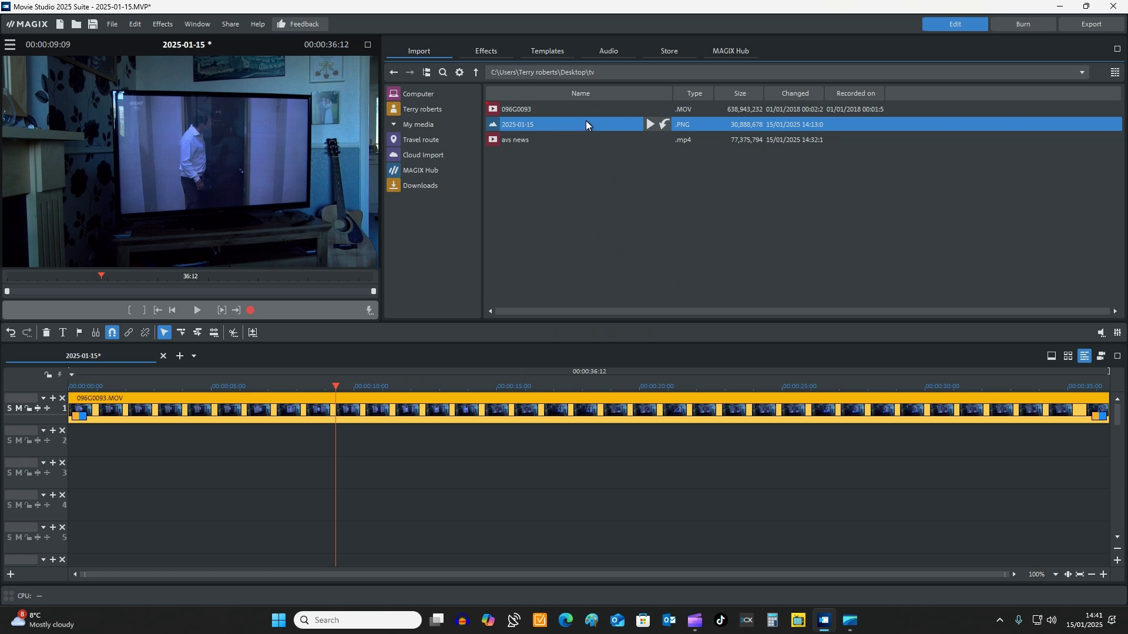
Swap the MOV clip for 2025-01-15.PNG on track 1, stretched to about 30 seconds.
left_click_drag(586, 121, 115, 448)
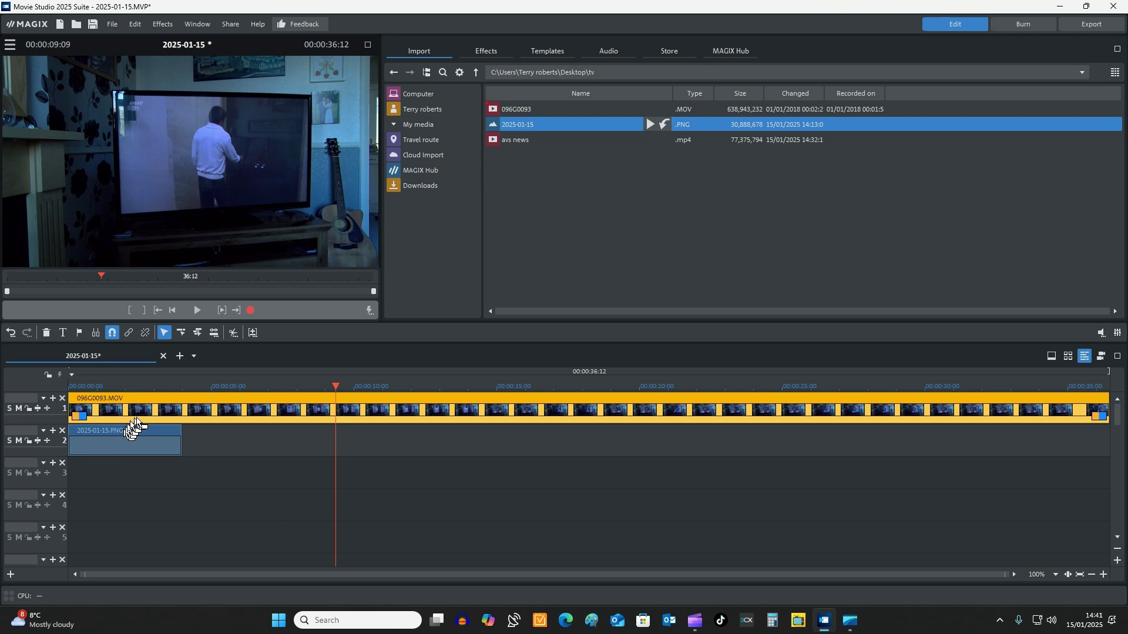
left_click(137, 396)
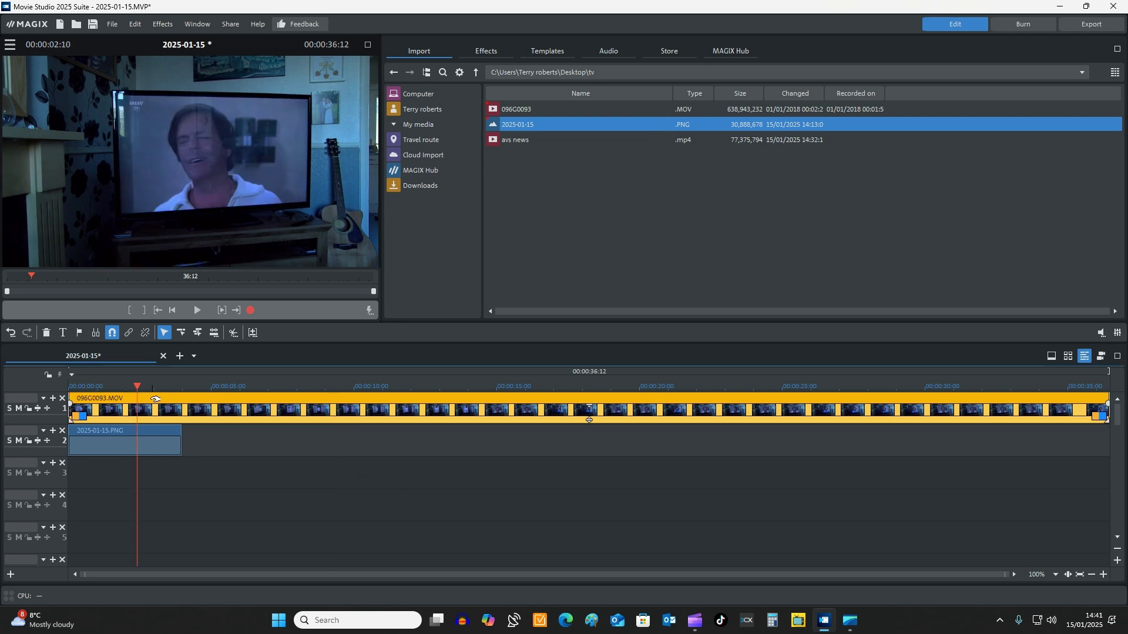
key("Delete")
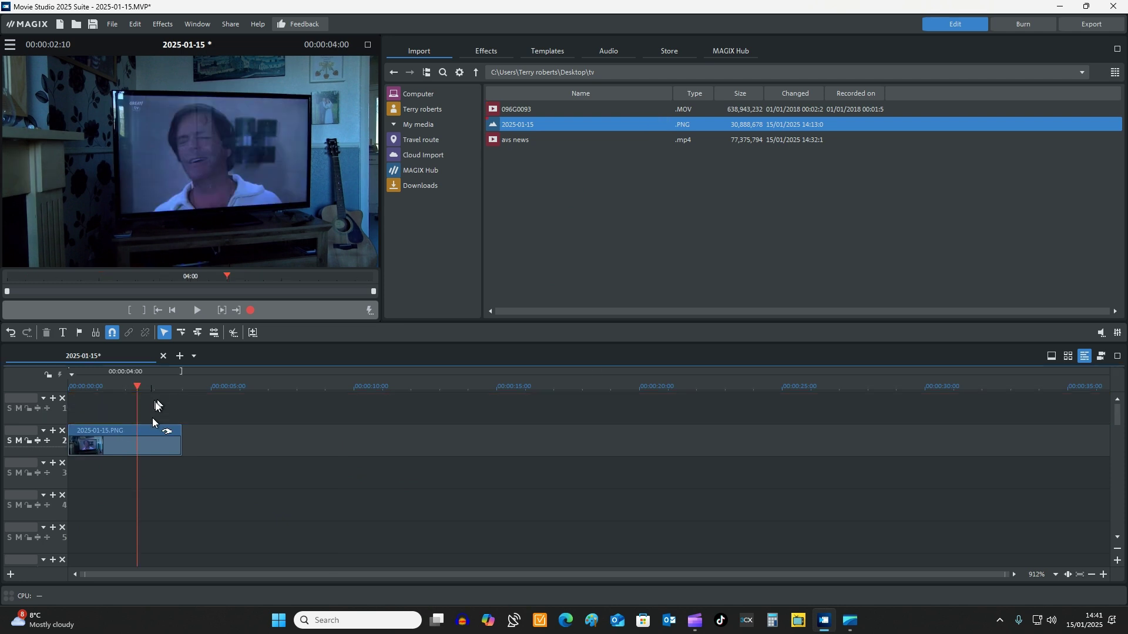
left_click_drag(181, 443, 945, 447)
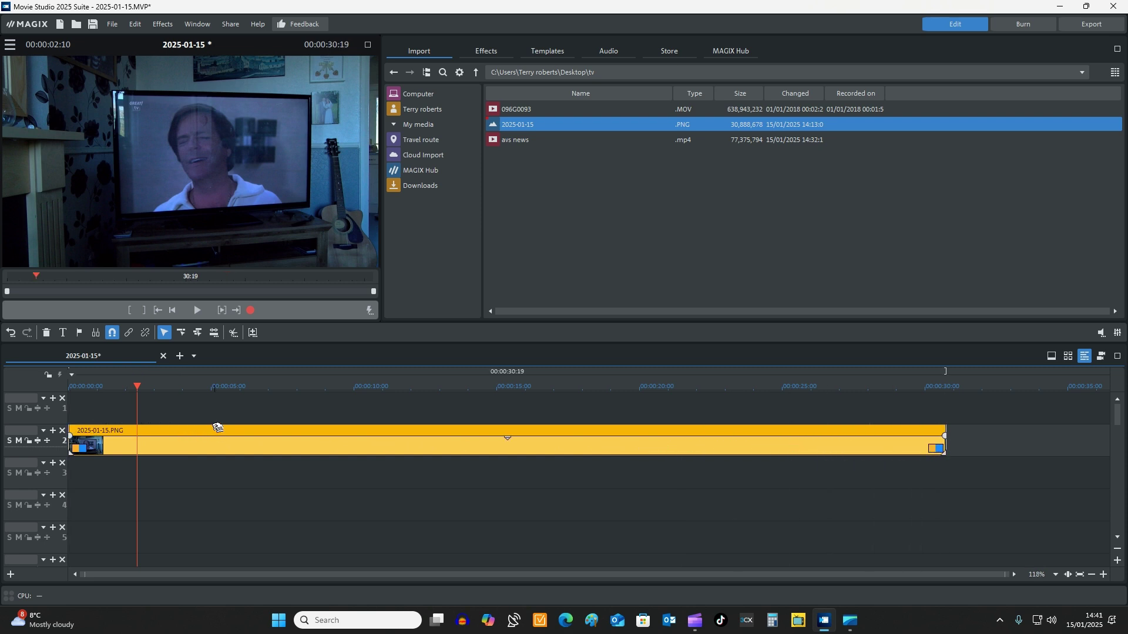
left_click_drag(217, 426, 211, 405)
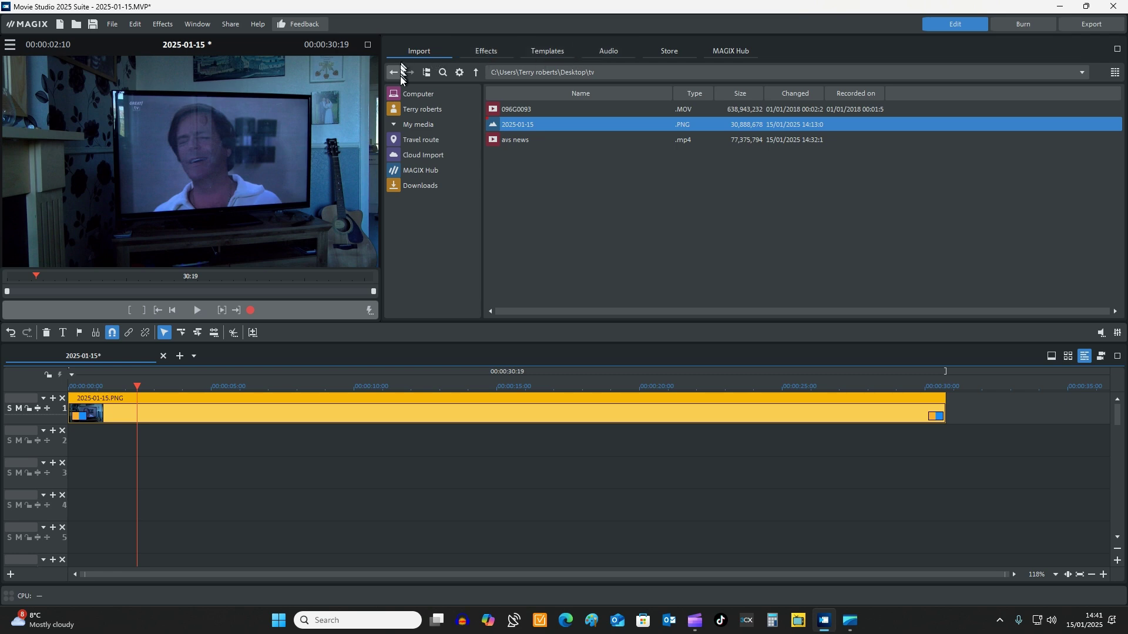
Browse to E:\My videos\Steam train and select S2200001.MP4.
left_click(416, 95)
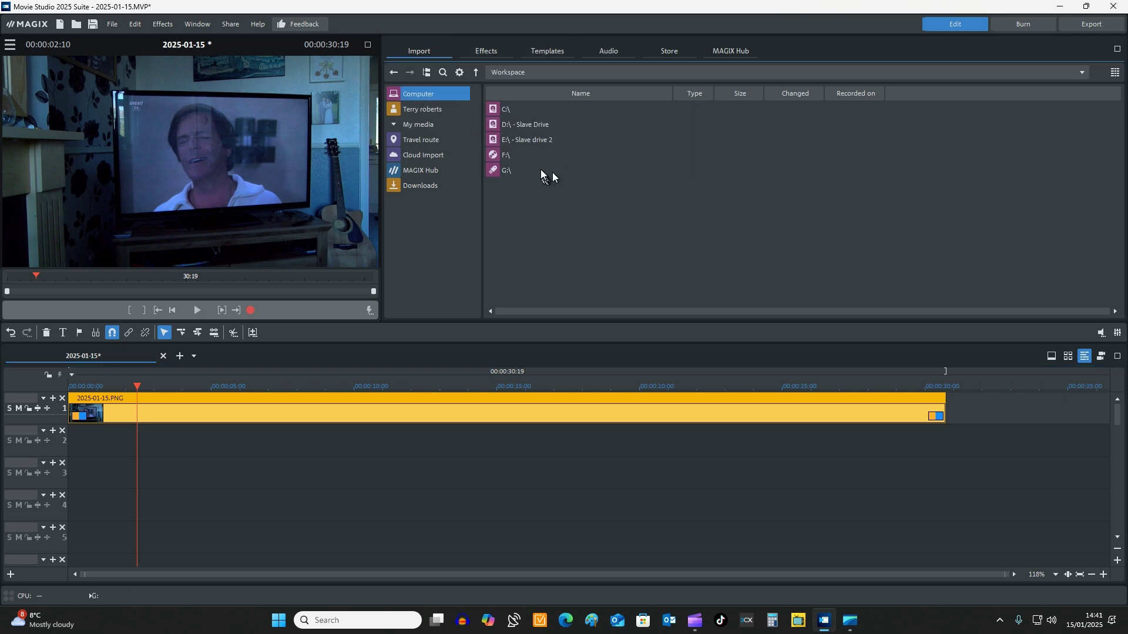
double_click(516, 140)
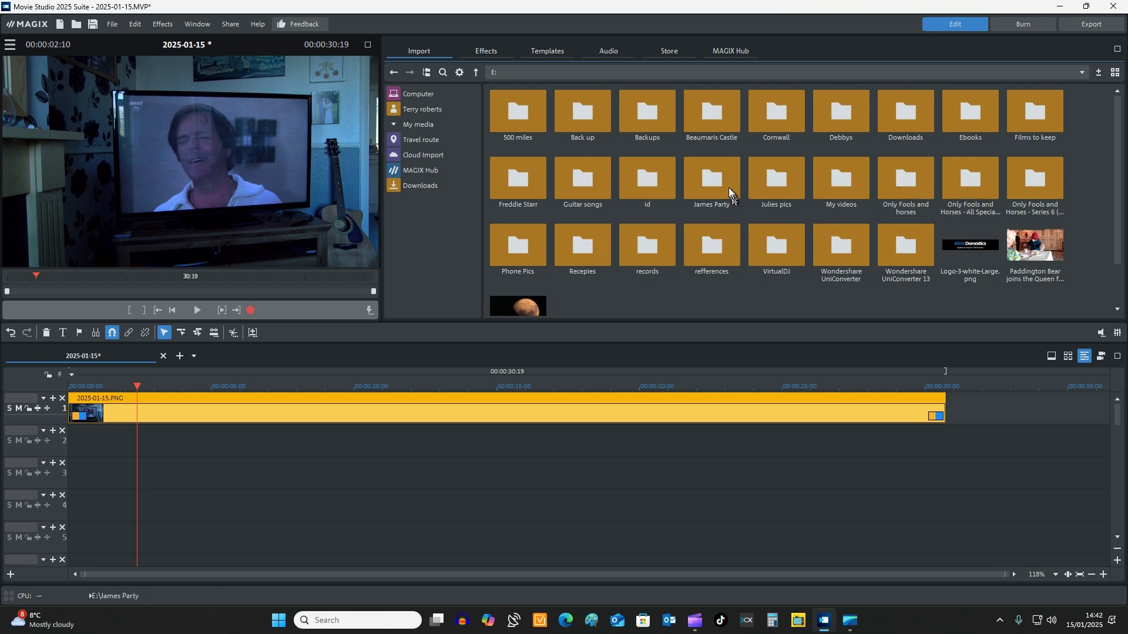
left_click(848, 179)
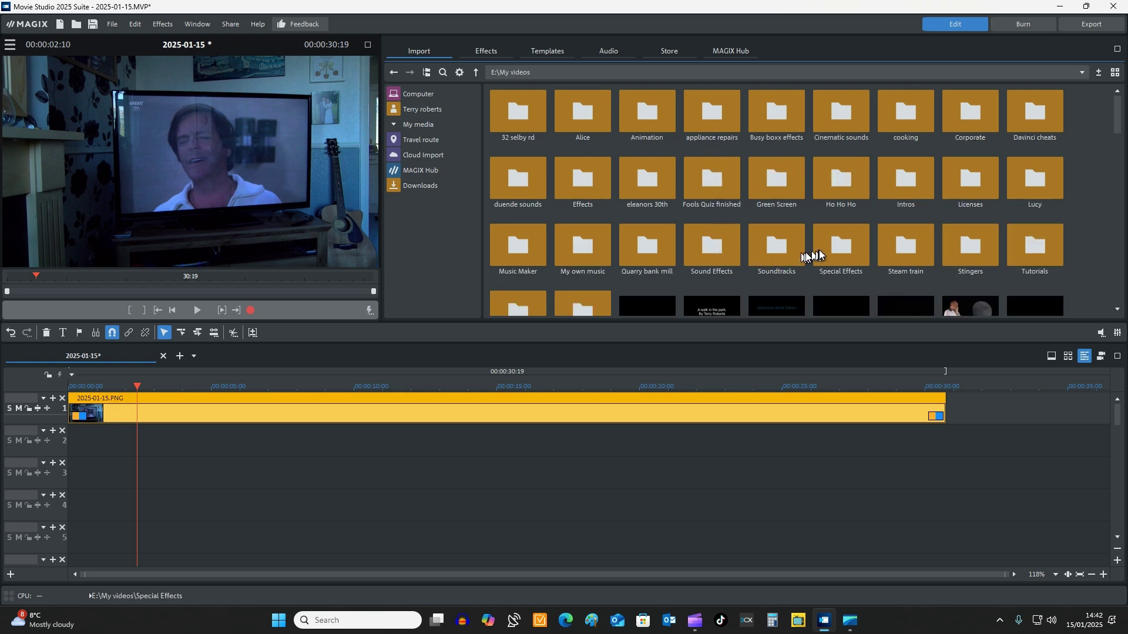
double_click(905, 249)
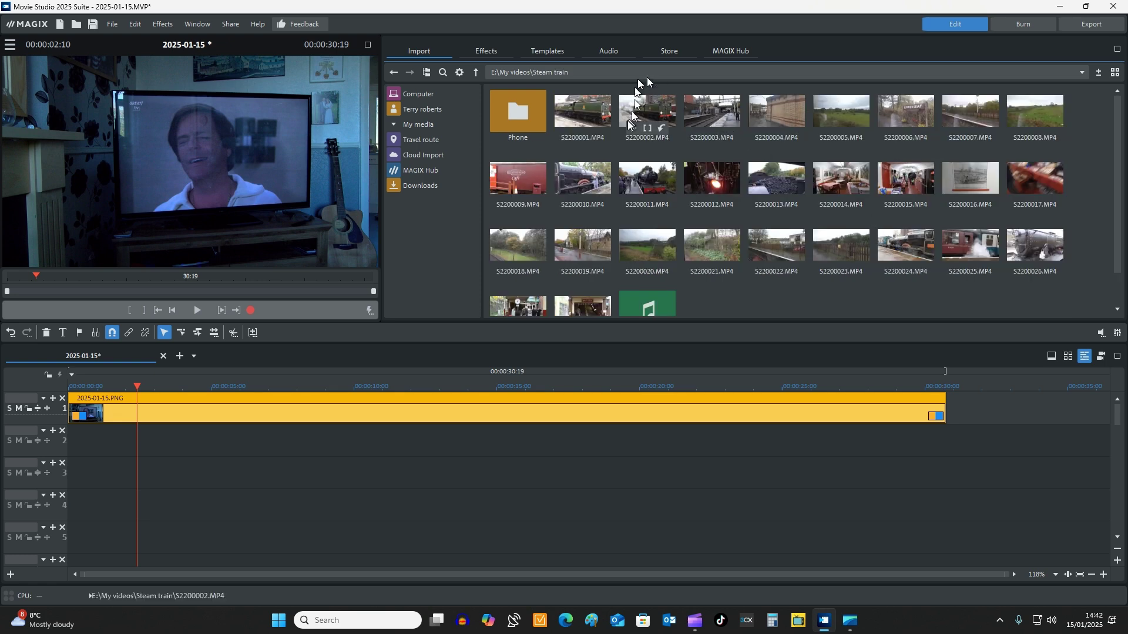
left_click(590, 113)
Add S2200001.MP4 to track 2 without changing the 3840x2160 resolution, then select it near 6 s.
left_click_drag(576, 175, 95, 442)
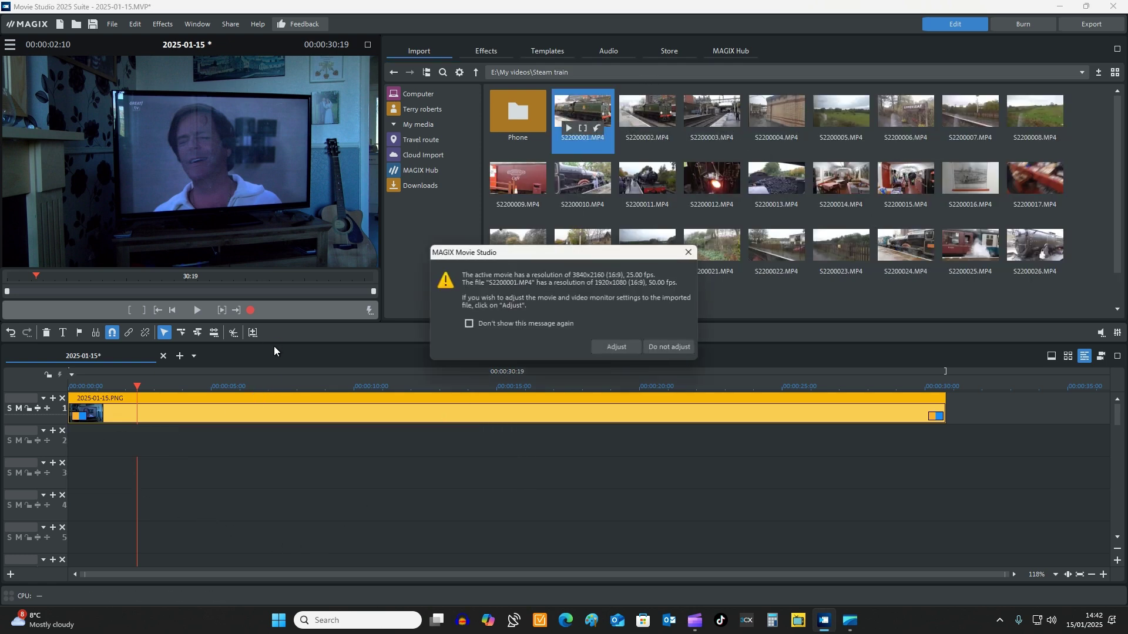
left_click(605, 351)
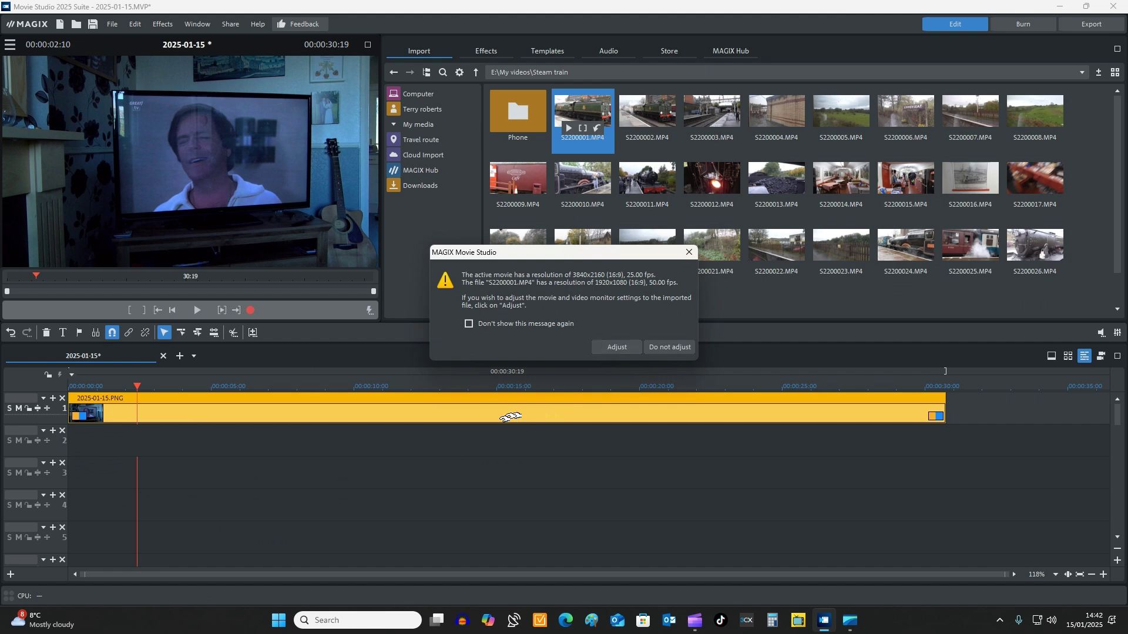
left_click(672, 348)
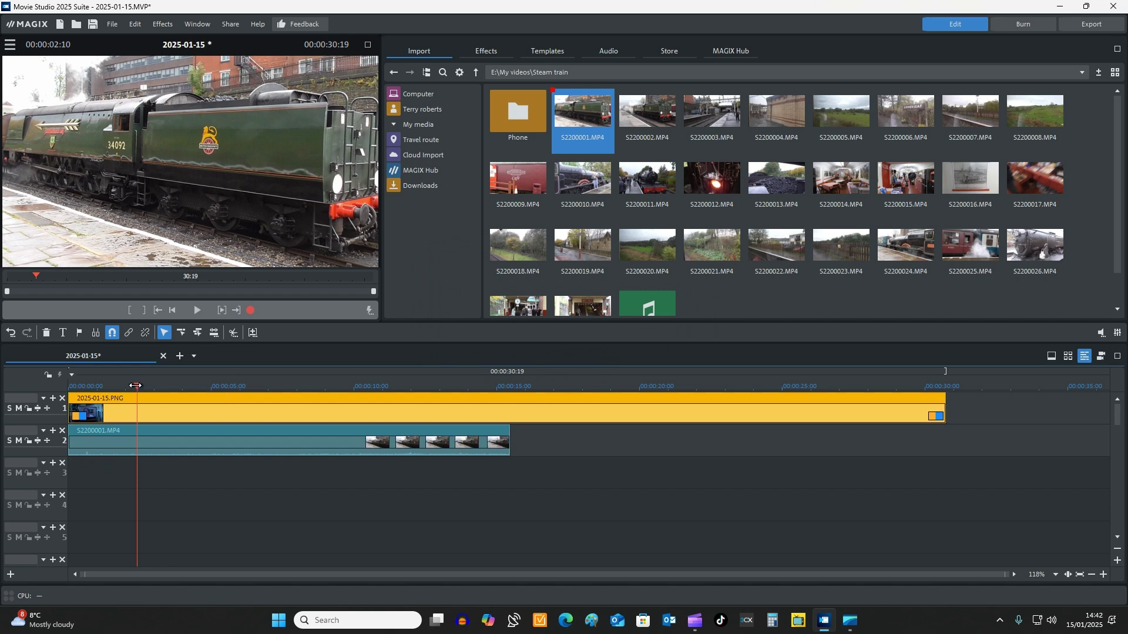
left_click_drag(136, 381, 278, 386)
left_click(237, 435)
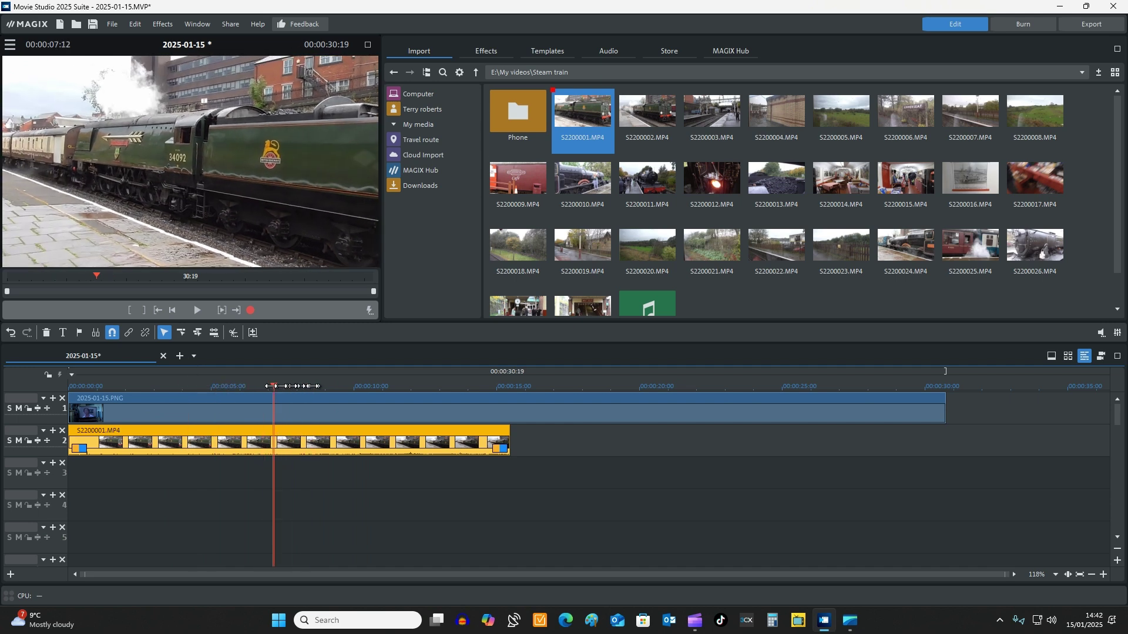
left_click_drag(267, 386, 254, 386)
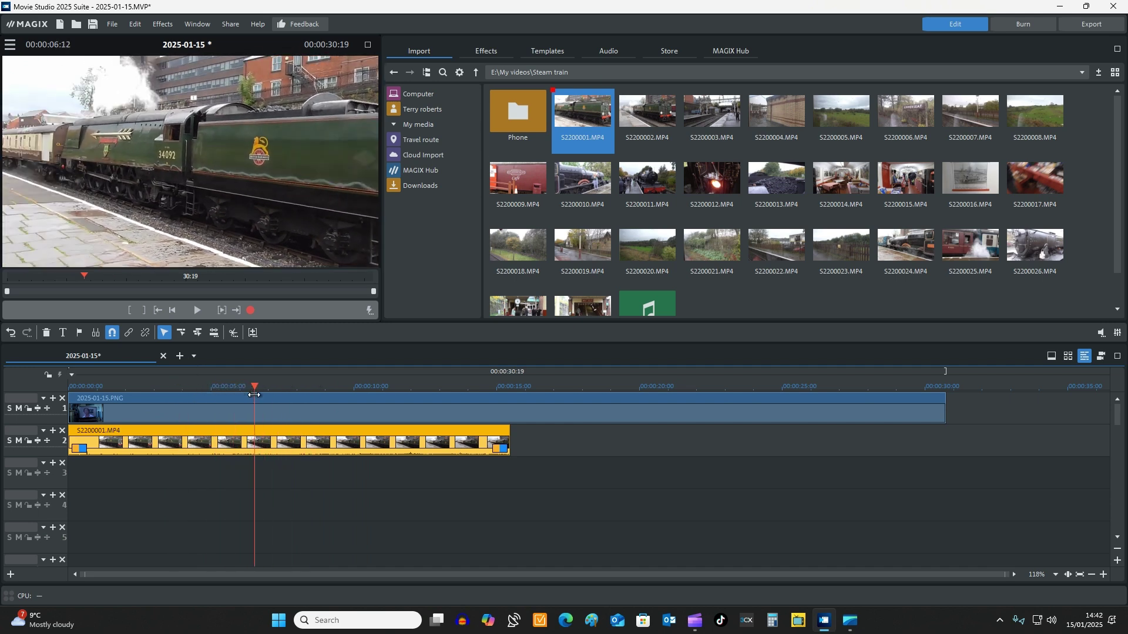
Apply the 3D distortion effect from the View/Animation group to the train clip.
left_click(481, 53)
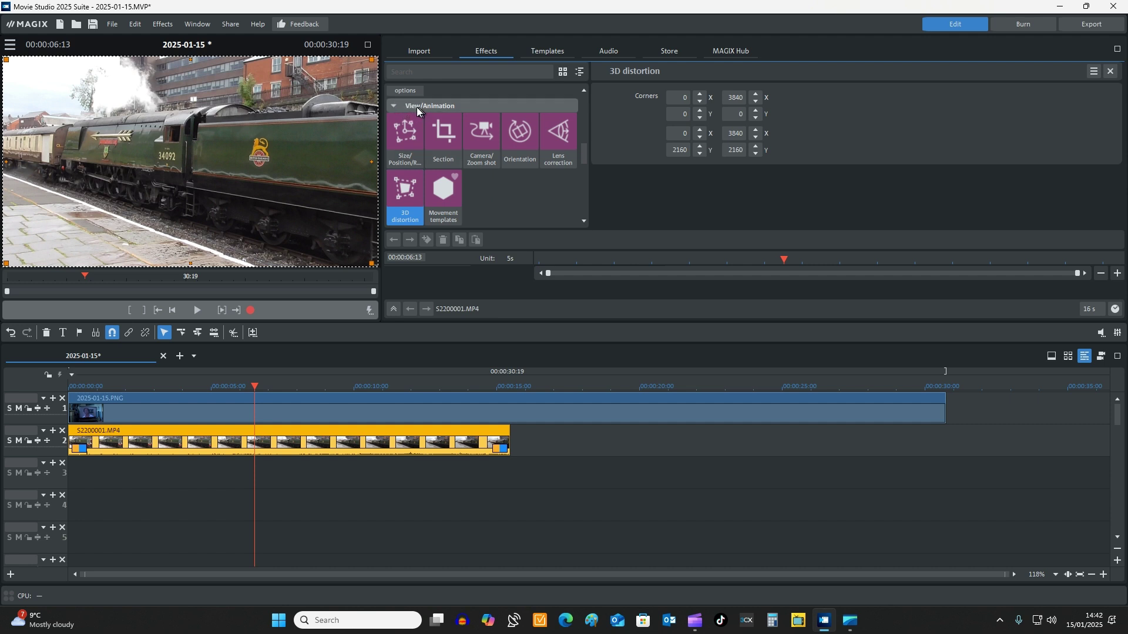
left_click(392, 105)
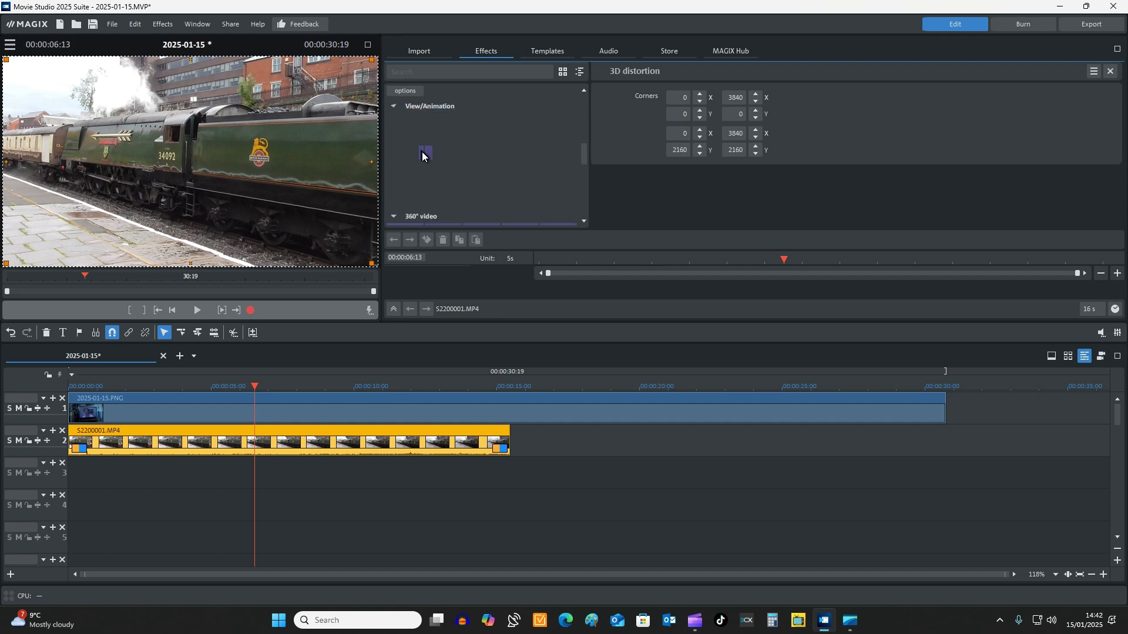
left_click(410, 157)
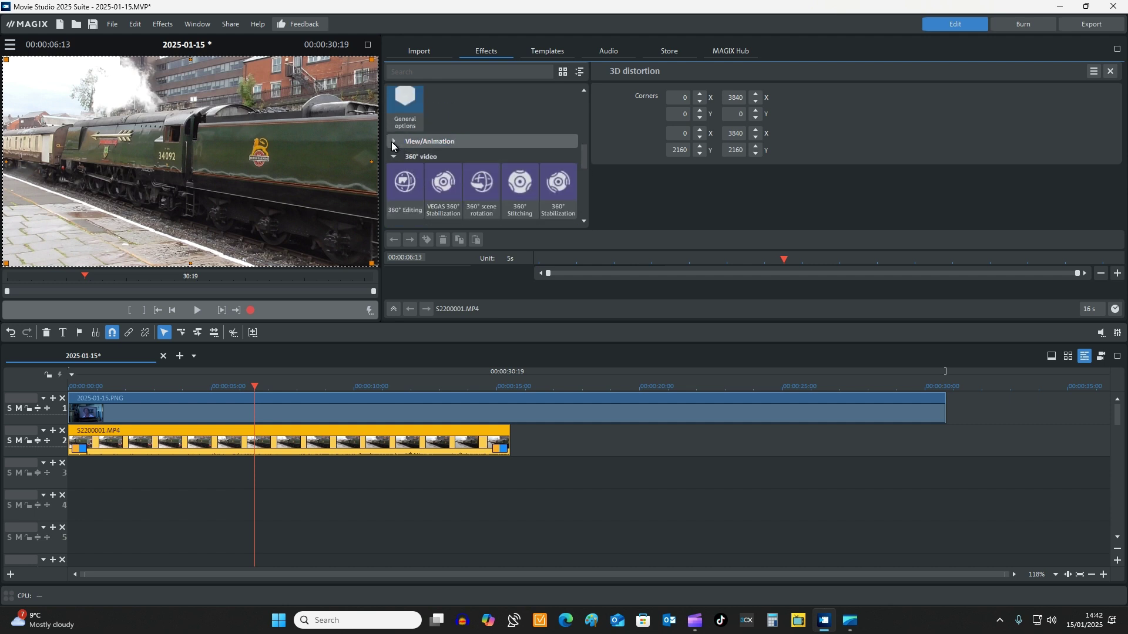
left_click(393, 143)
scroll(418, 138, "down", 1)
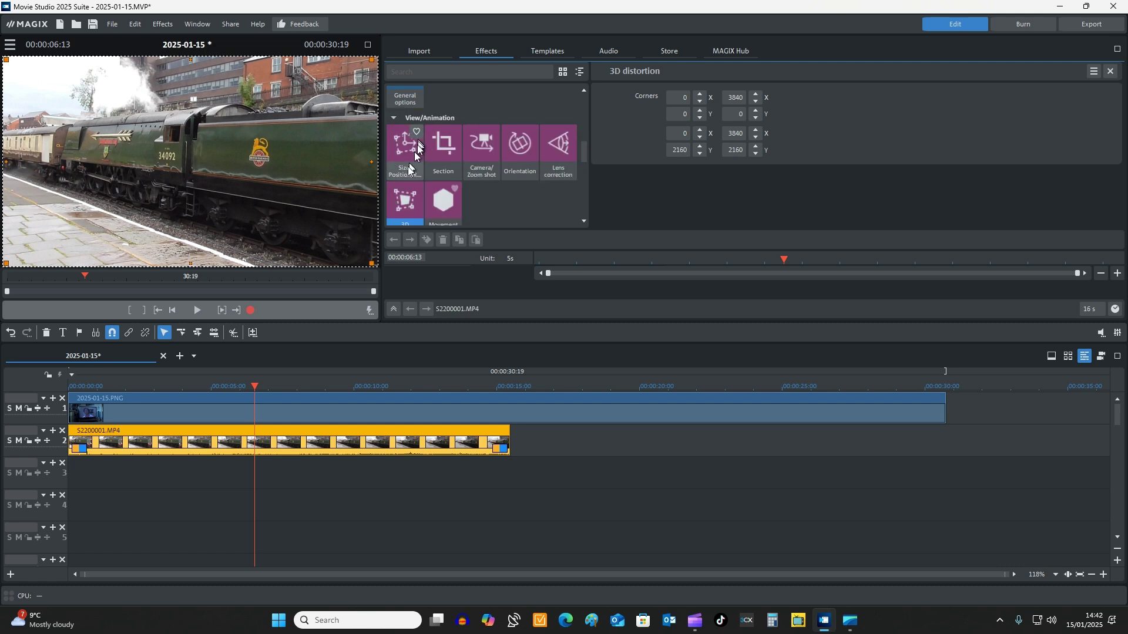
scroll(404, 213, "down", 1)
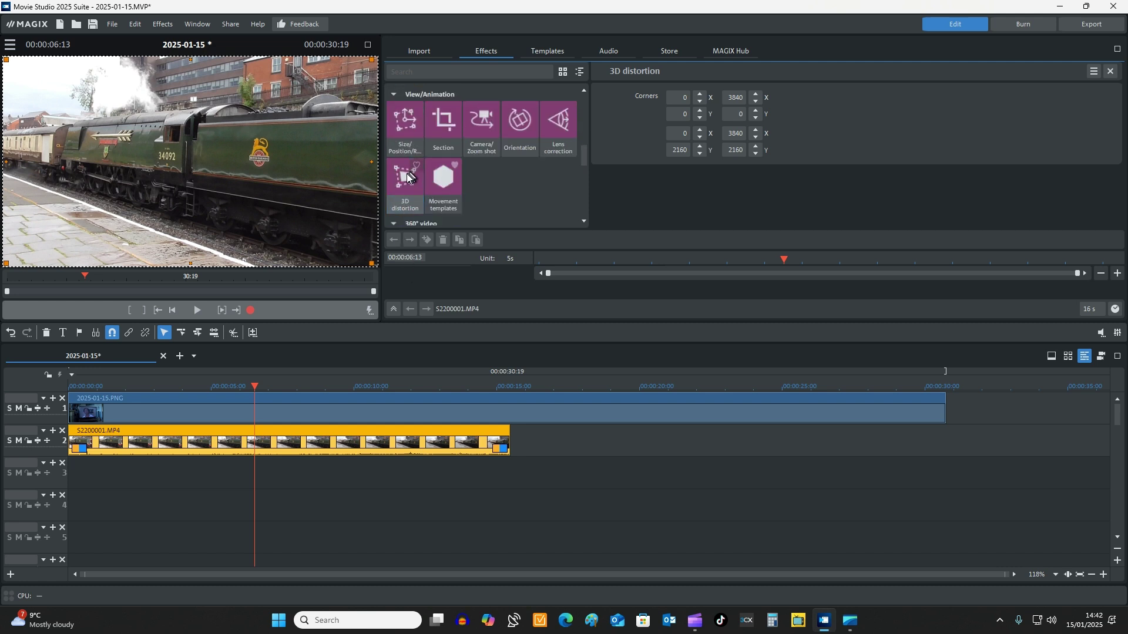
left_click(403, 202)
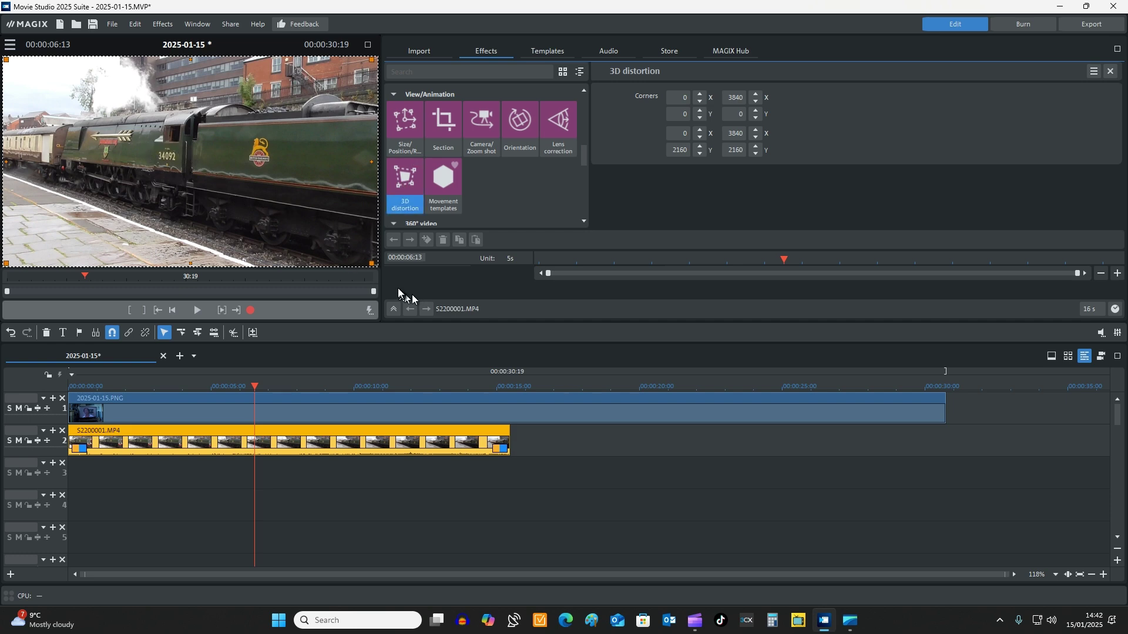
Drag the train clip's four distortion corners roughly onto the TV screen's corners in the preview.
left_click_drag(370, 265, 312, 202)
left_click_drag(372, 59, 305, 101)
left_click_drag(6, 59, 124, 97)
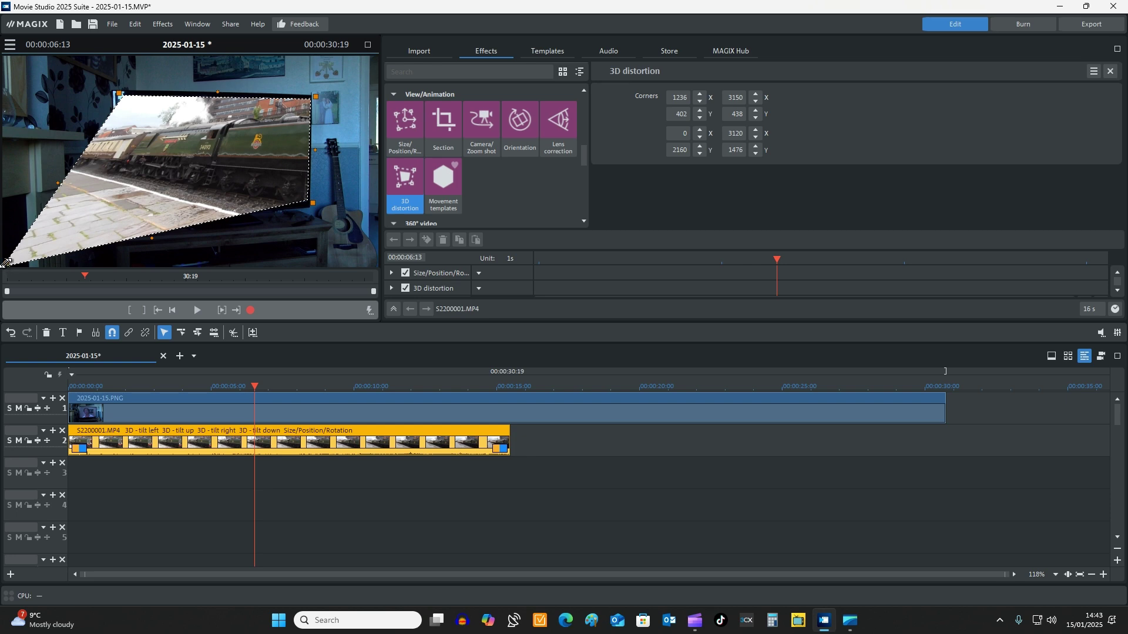
left_click_drag(23, 258, 127, 225)
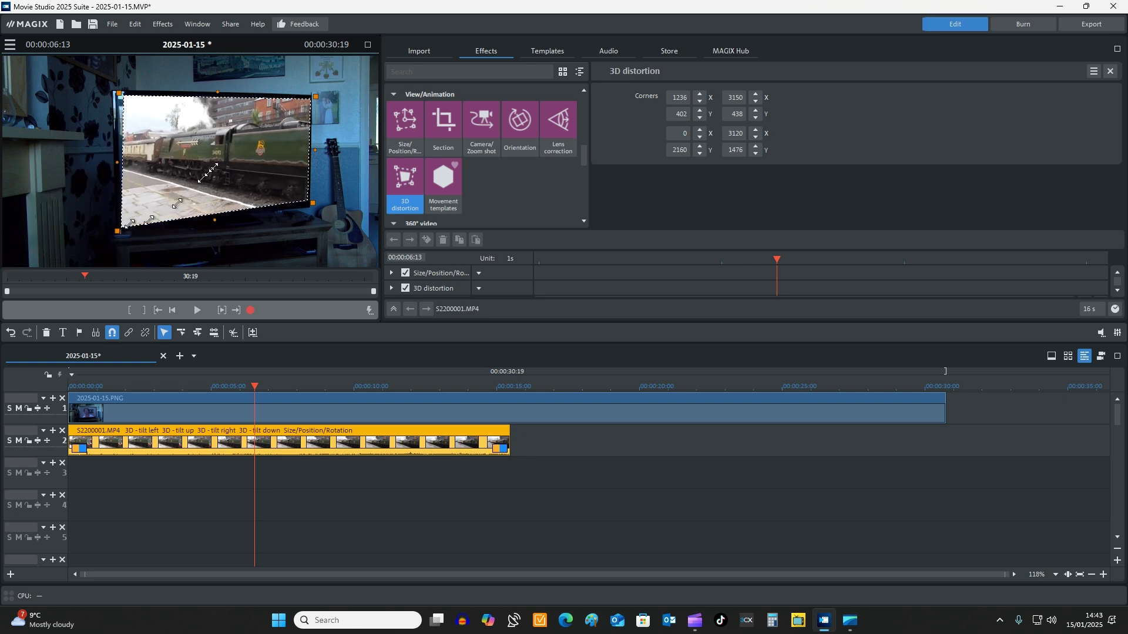
Switch the preview to full screen and align each distortion corner with the TV's corners.
left_click(368, 47)
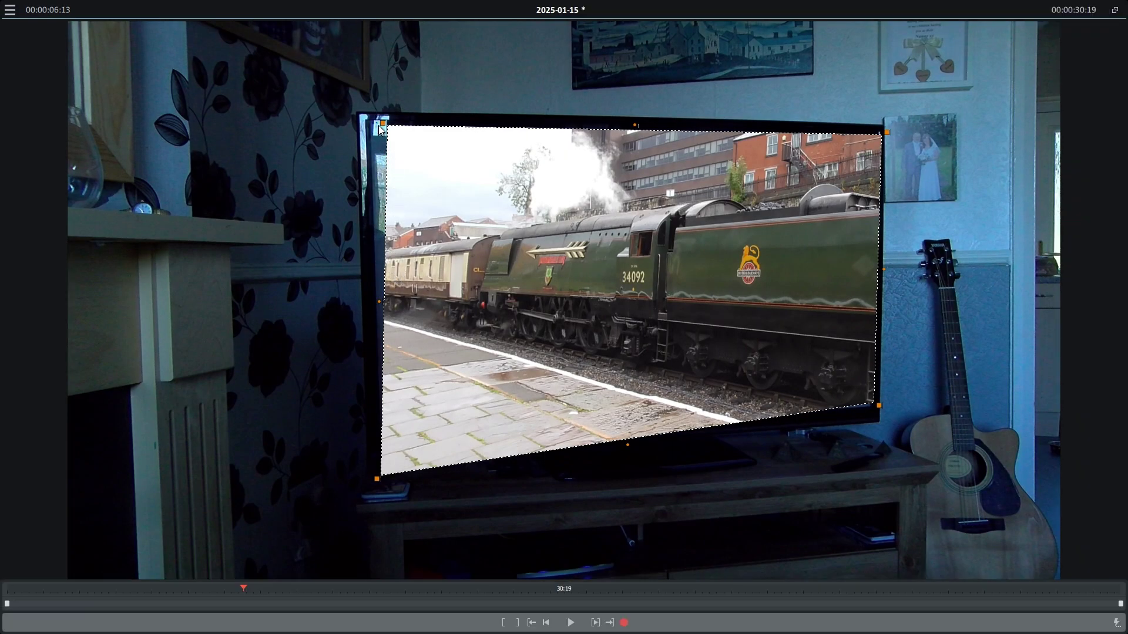
left_click_drag(383, 123, 364, 118)
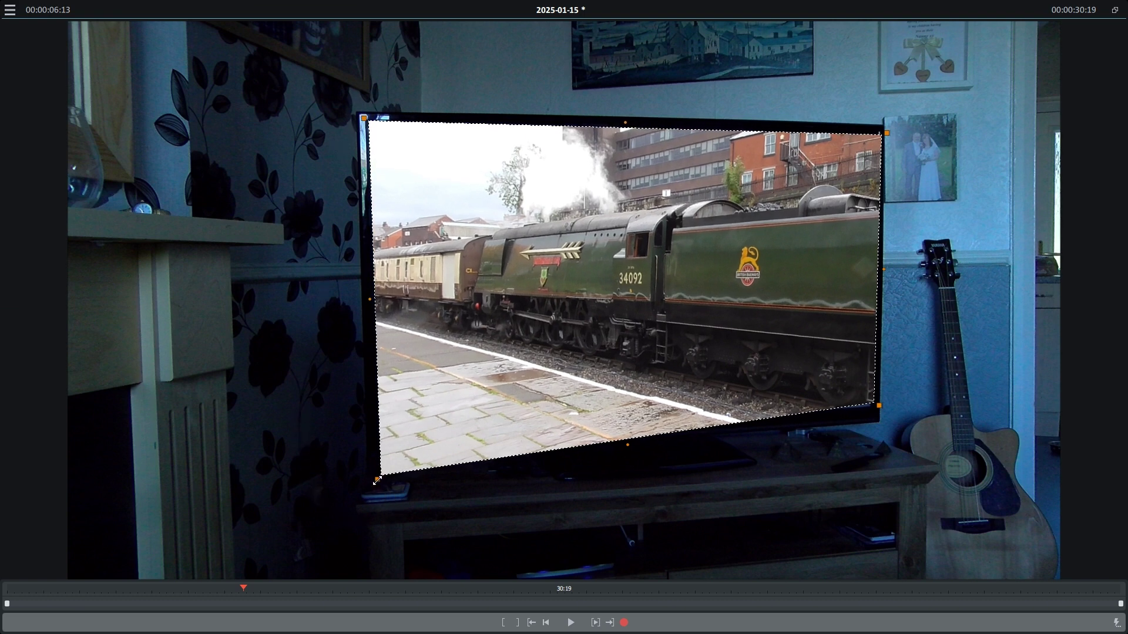
mouse_move(383, 474)
left_mouse_down()
mouse_move(389, 451)
mouse_move(379, 487)
left_mouse_up()
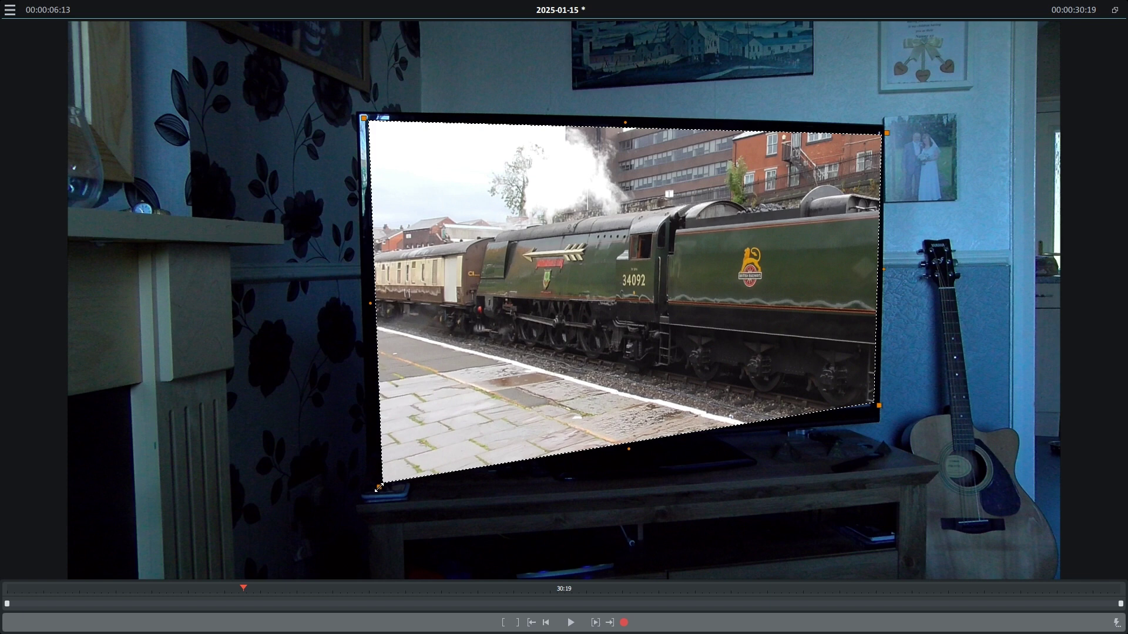
left_click_drag(378, 487, 377, 489)
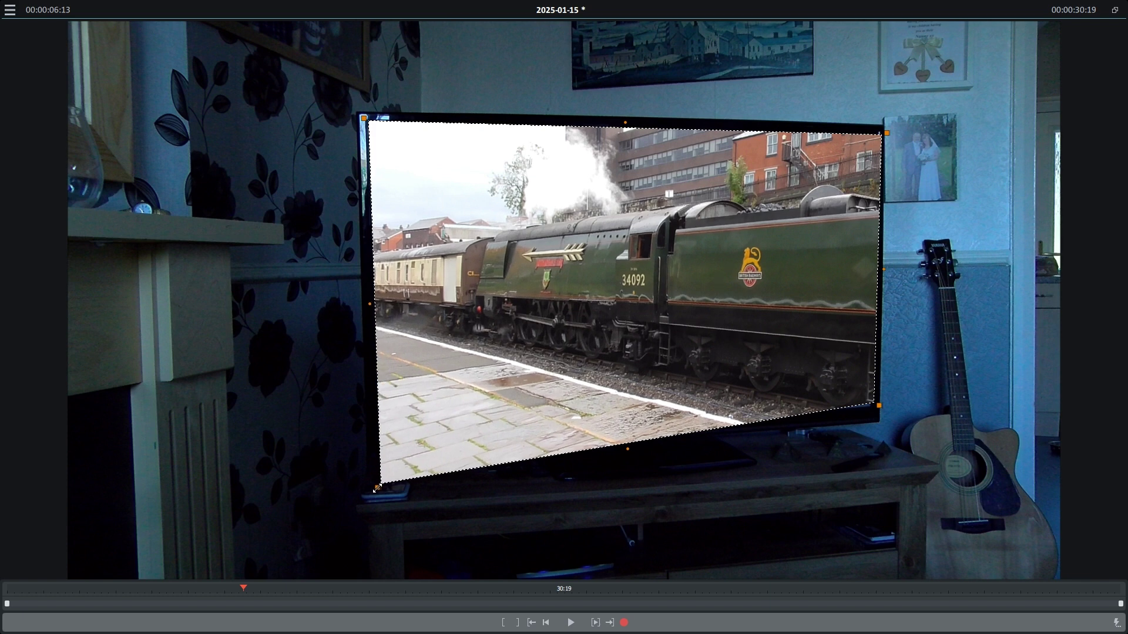
mouse_move(879, 405)
left_mouse_down()
mouse_move(846, 392)
mouse_move(874, 407)
left_mouse_up()
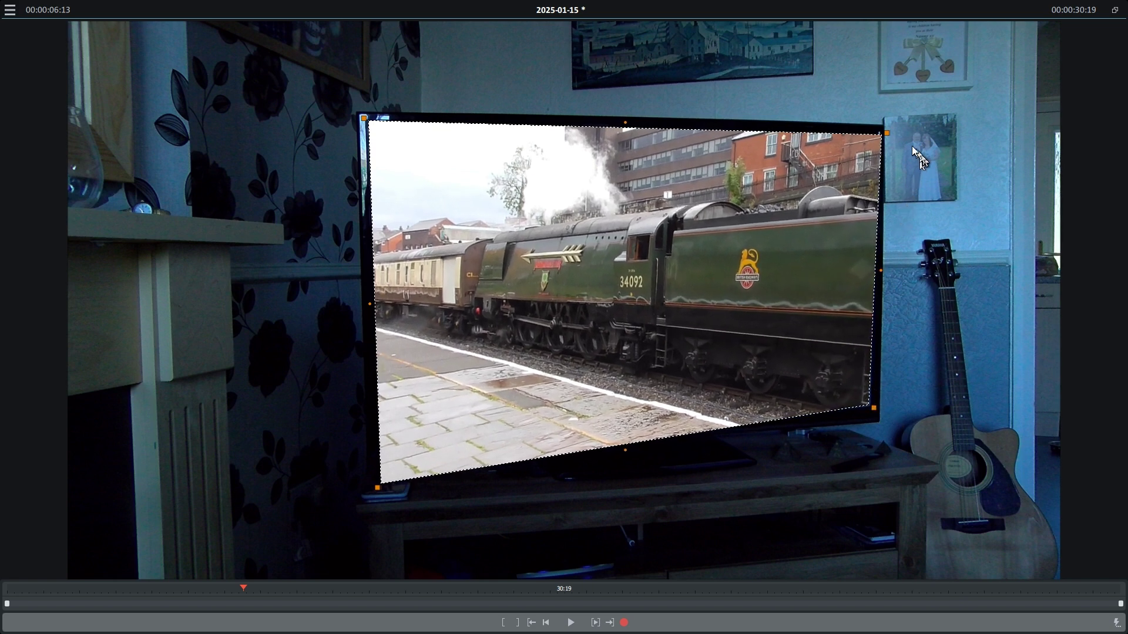
left_click_drag(888, 133, 880, 134)
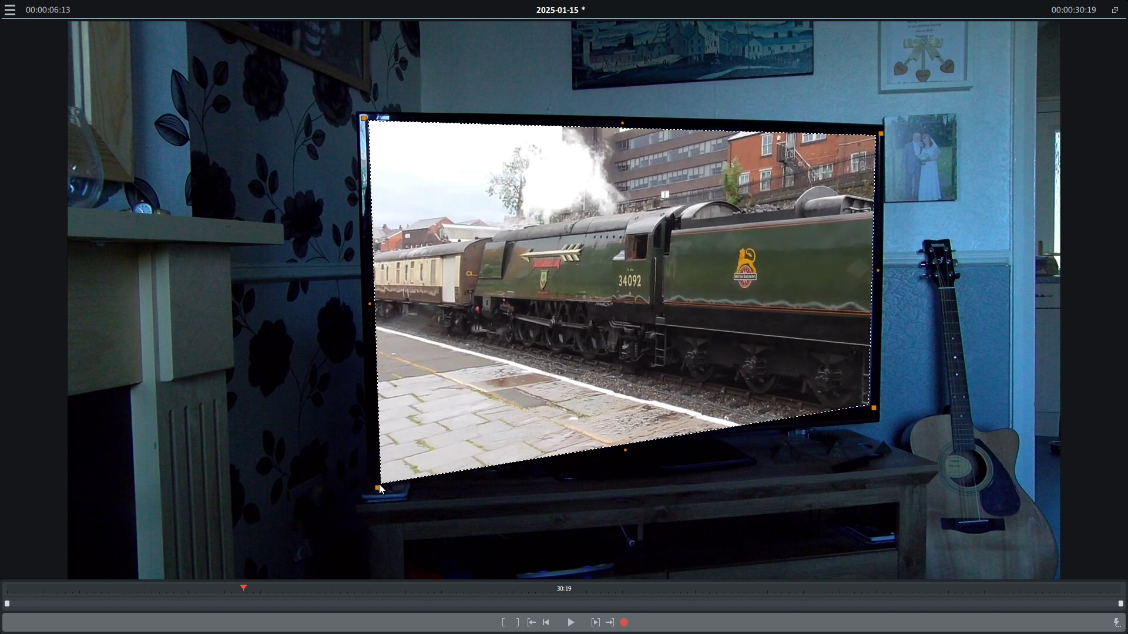
Fine-tune the bottom-left, bottom-right and top-left corners so the video fits within the screen edges.
left_click_drag(378, 487, 383, 441)
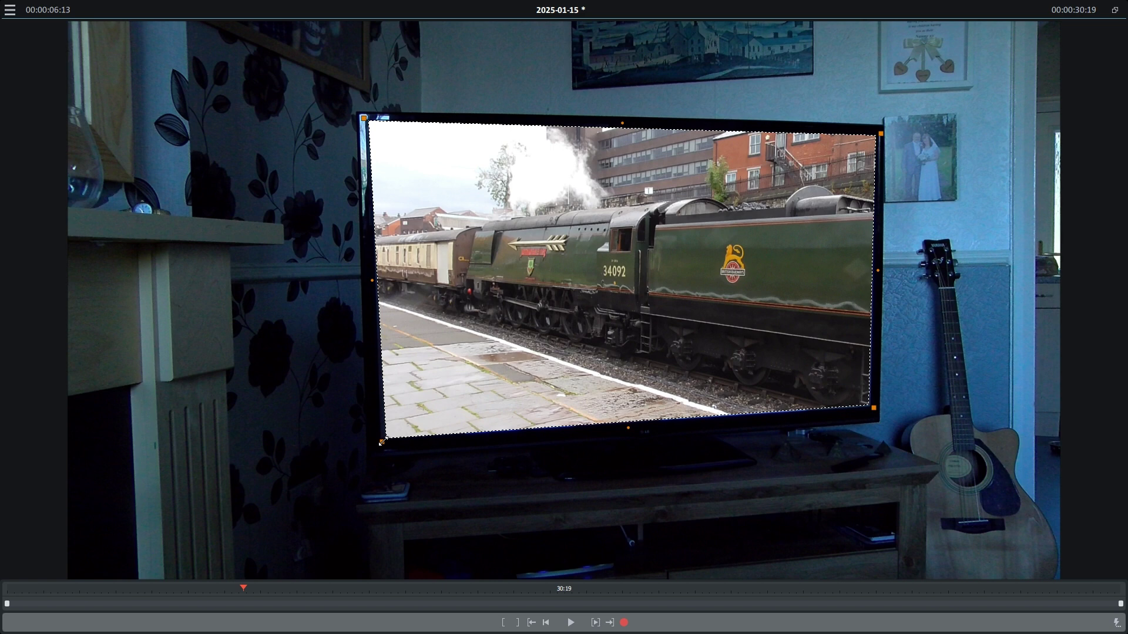
left_click_drag(383, 442, 381, 442)
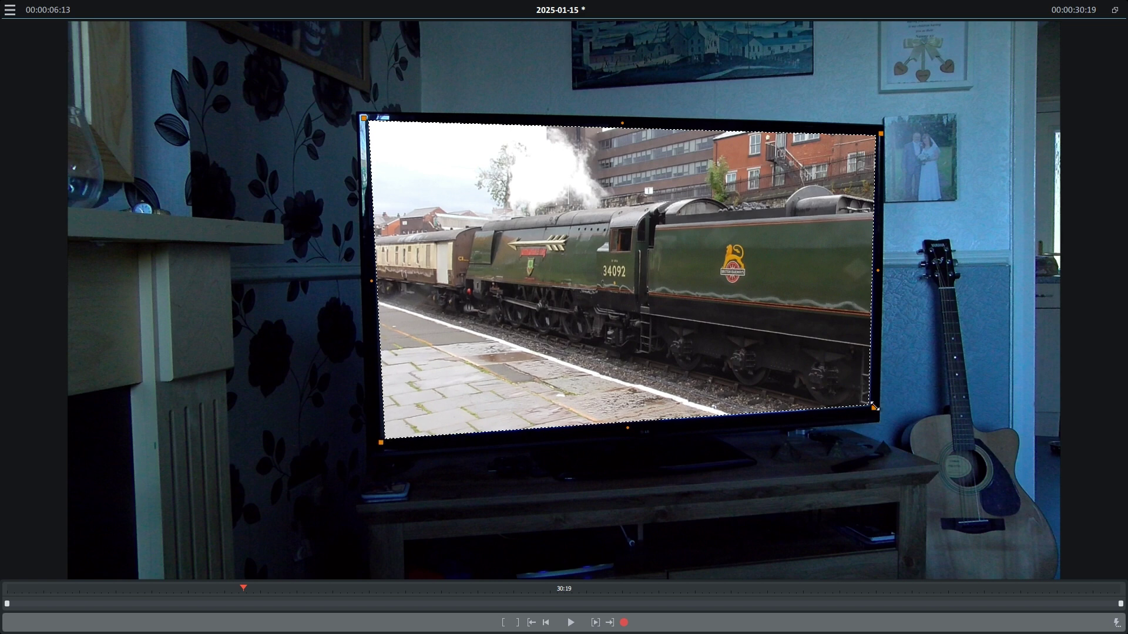
left_click_drag(874, 407, 873, 410)
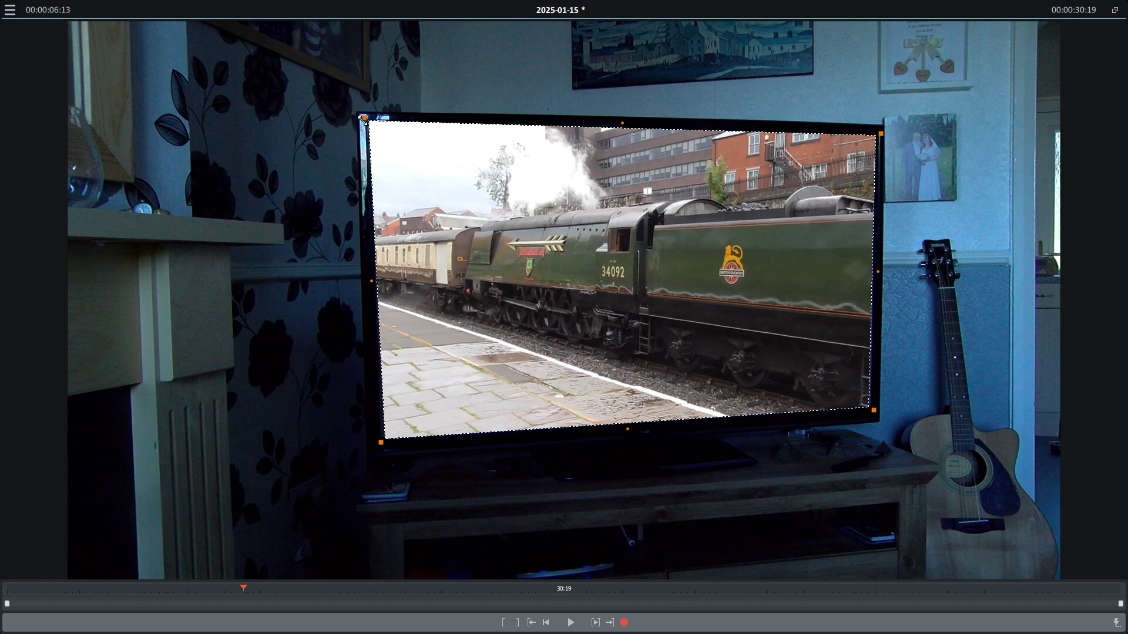
left_click_drag(368, 122, 368, 124)
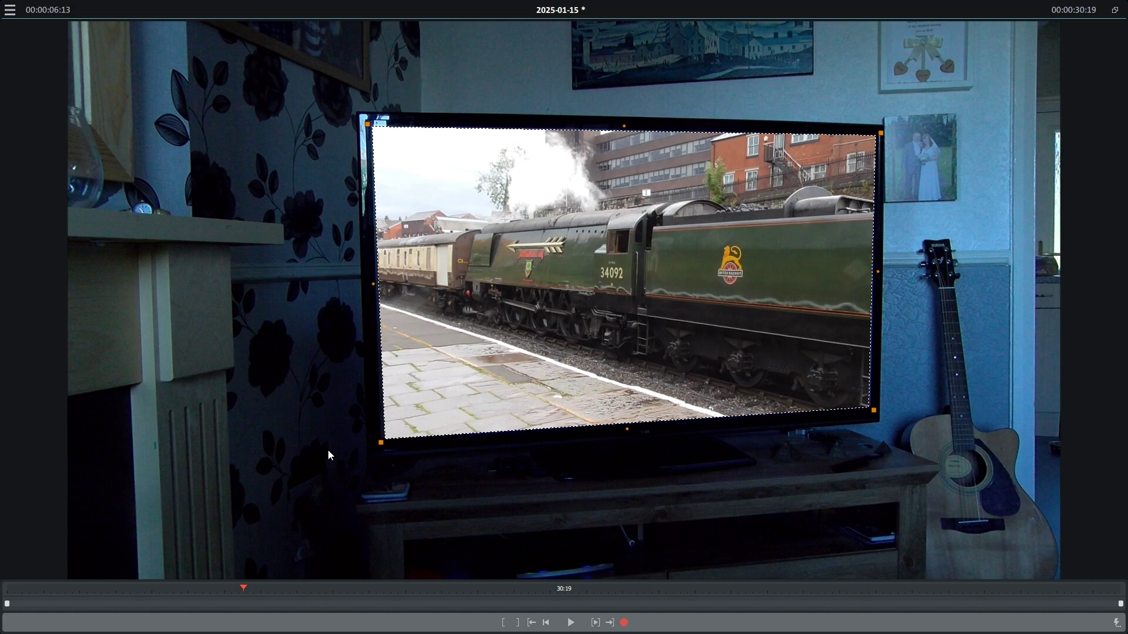
Leave full screen, split the room photo at the train video's end, and delete the excess.
left_click(1114, 13)
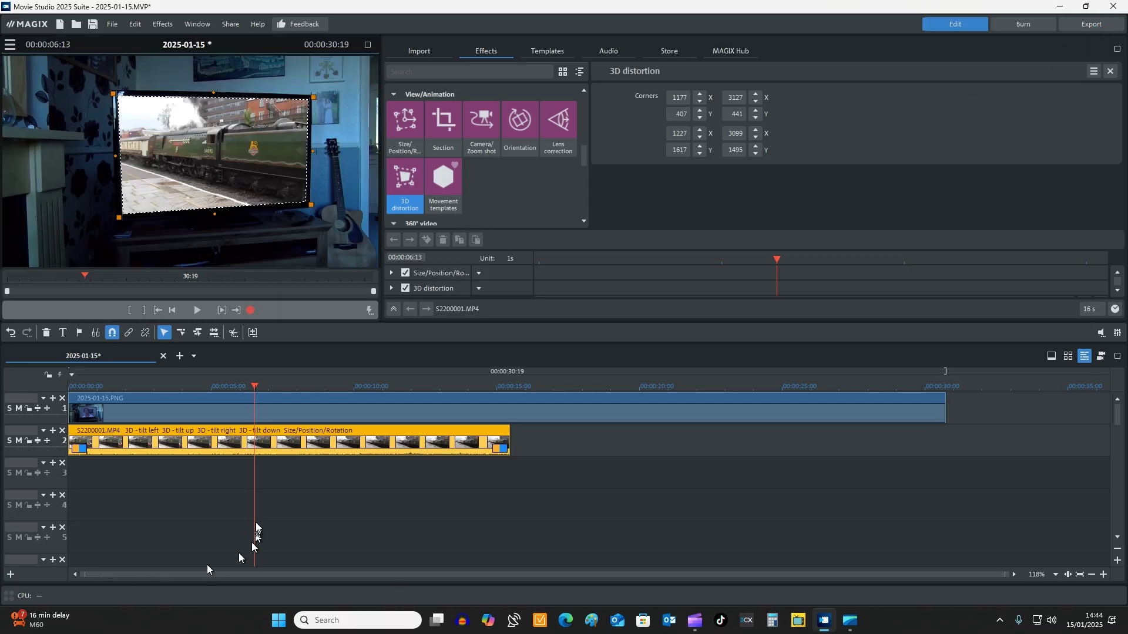
left_click(509, 385)
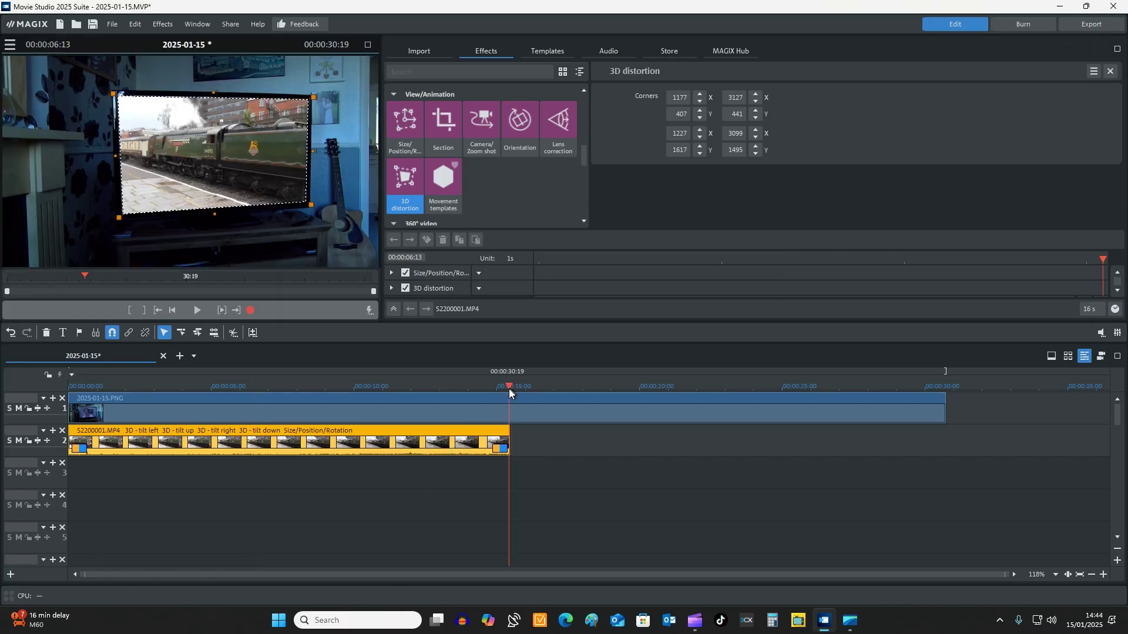
left_click(539, 414)
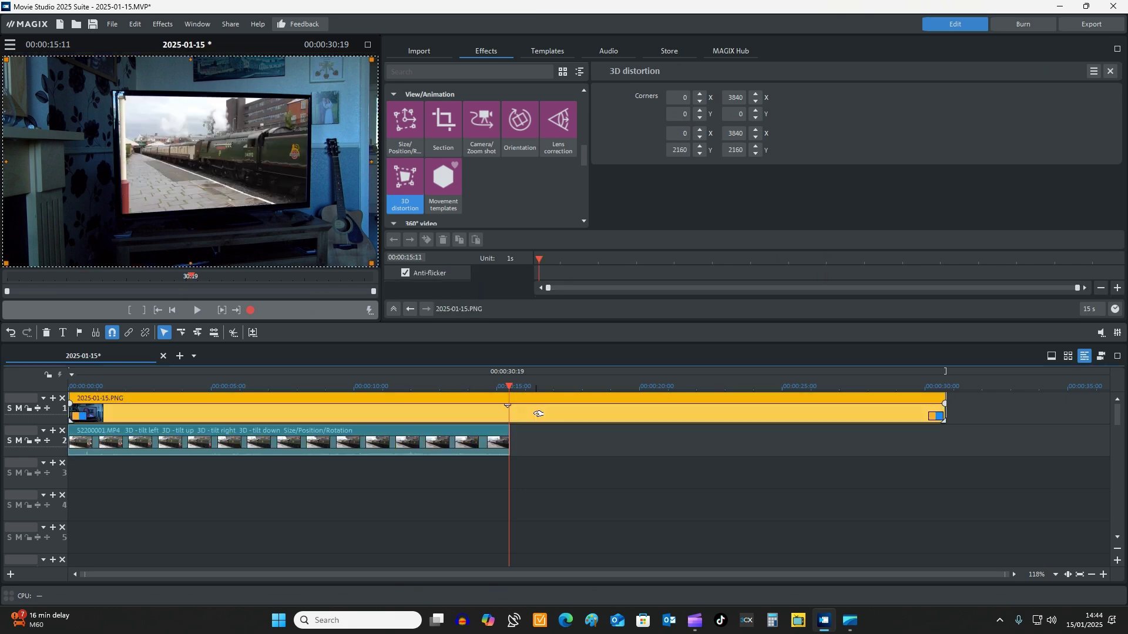
key("t")
key("Delete")
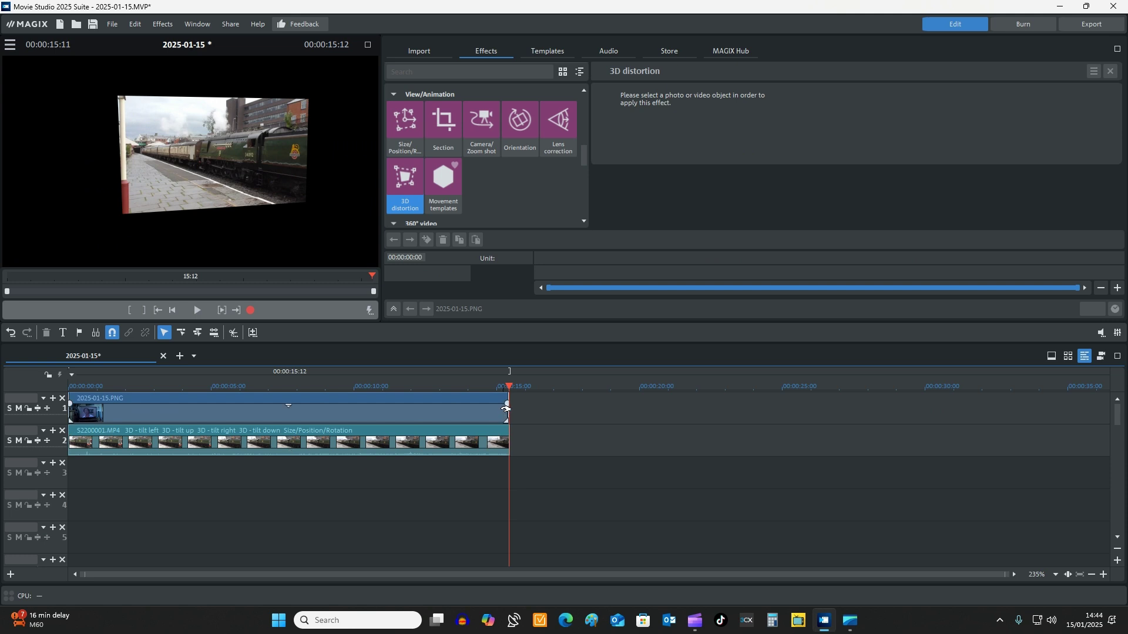
Trim the train video's end to match the photo, making the project about 15 seconds.
left_click(506, 409)
left_click(506, 444)
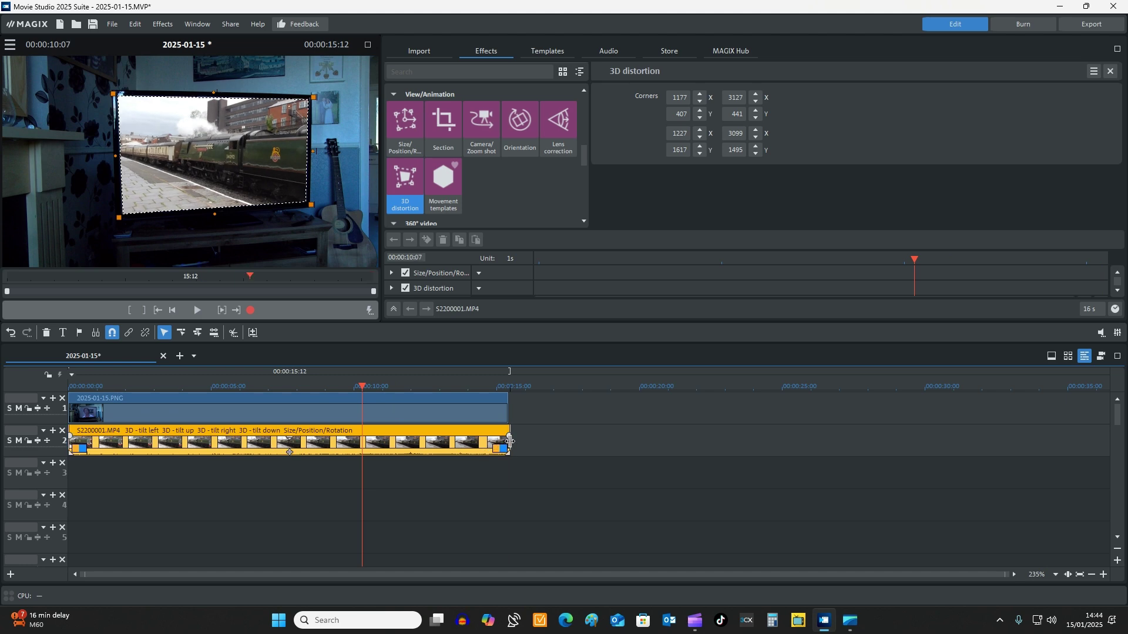
mouse_move(509, 441)
left_mouse_down()
mouse_move(490, 441)
mouse_move(505, 440)
left_mouse_up()
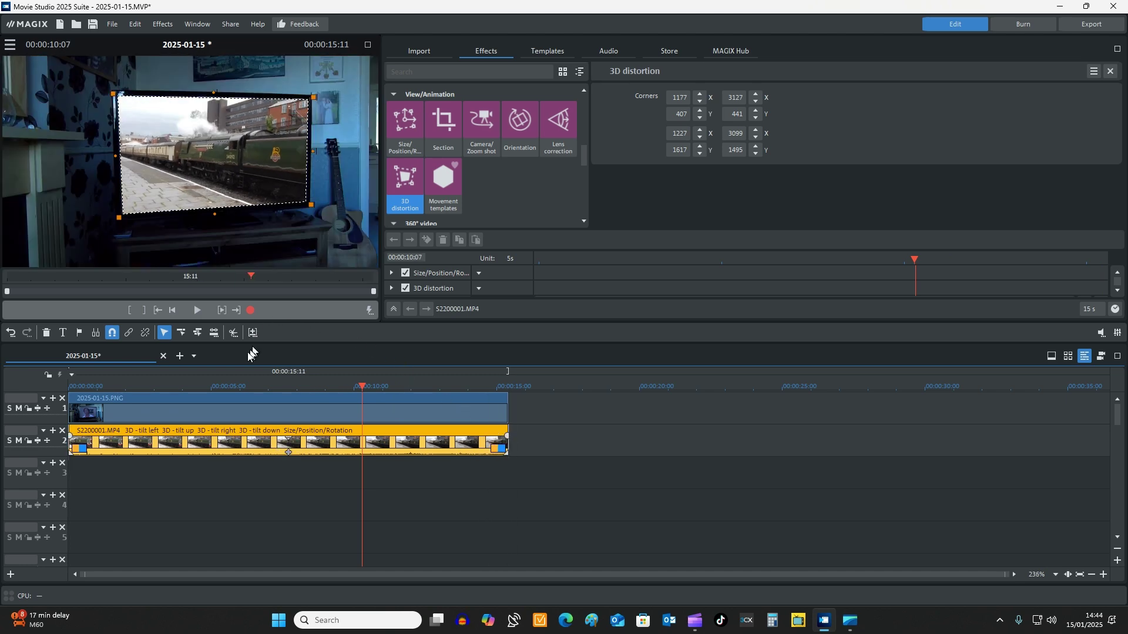
Add a fade-out at the room photo's end and a fade-in at its start.
left_click(499, 396)
left_click_drag(499, 396, 445, 405)
left_click_drag(70, 402, 132, 403)
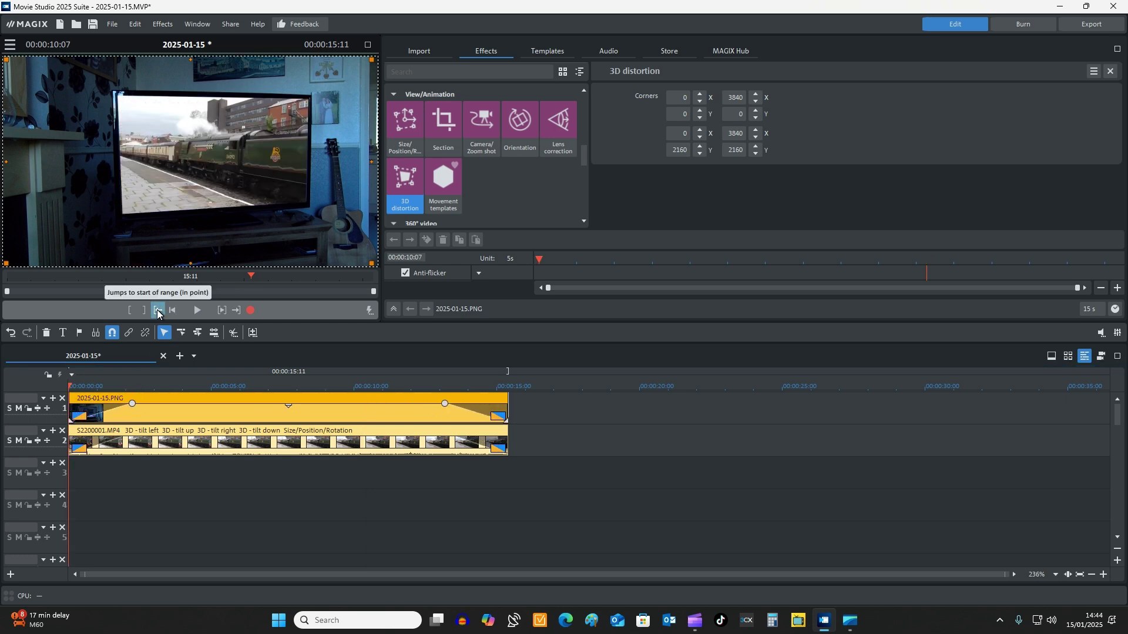
Play the project from the start to preview it, stop, and set the position to about 11 seconds.
left_click(157, 311)
left_click(198, 311)
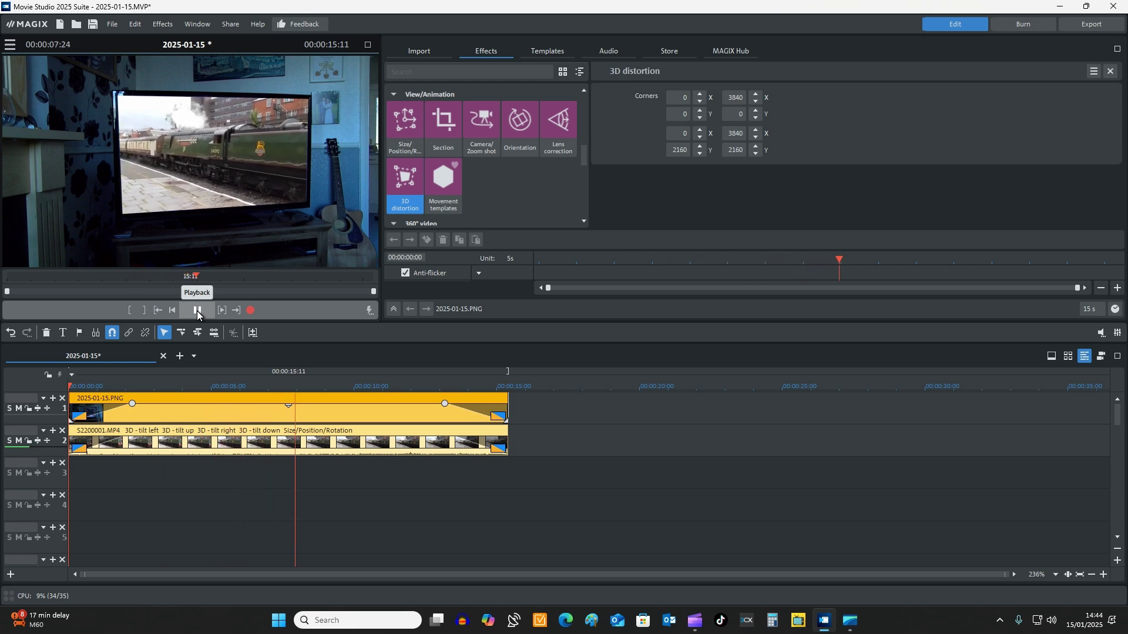
left_click(198, 310)
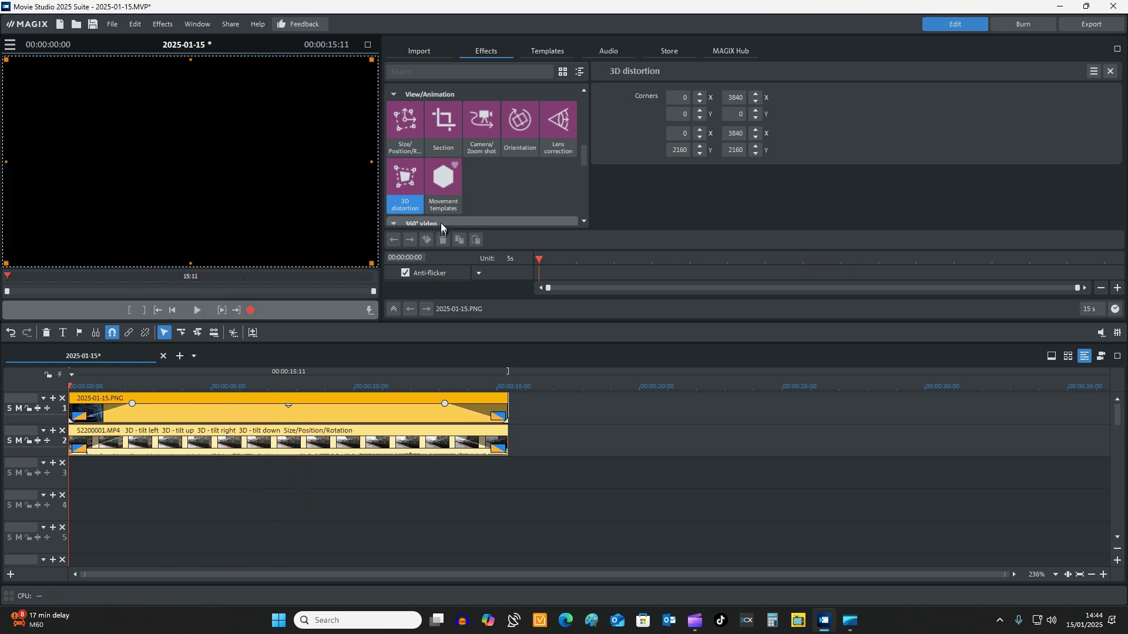
left_click(413, 186)
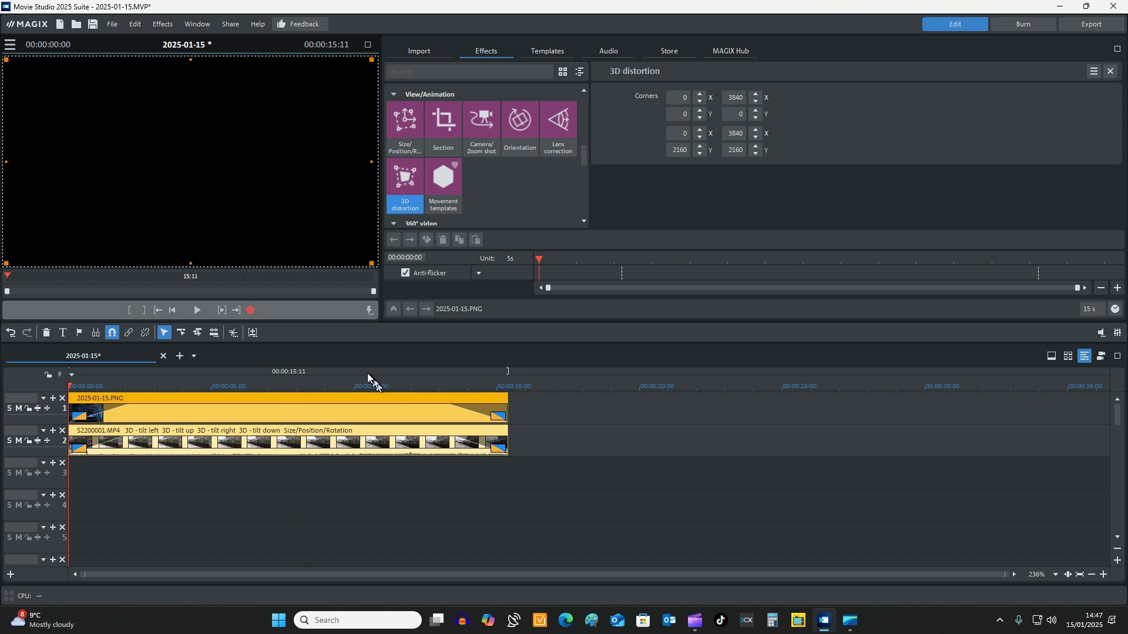
left_click(448, 387)
left_click(409, 389)
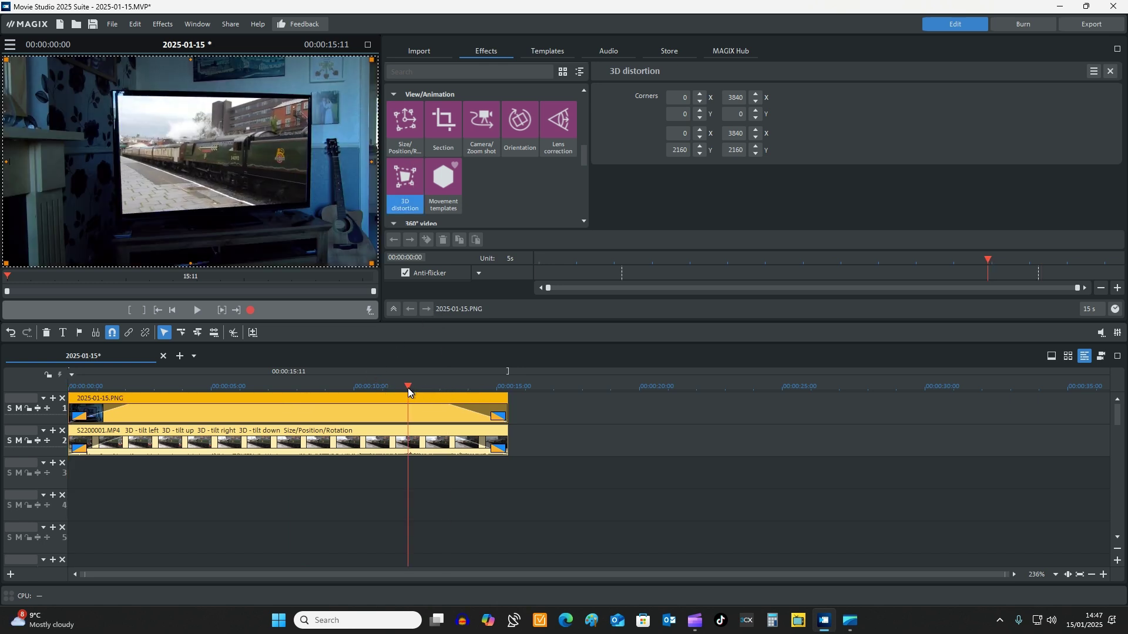
Open the MPEG-4 export dialog via File > Export movie > Video as MPEG-4.
left_click(111, 26)
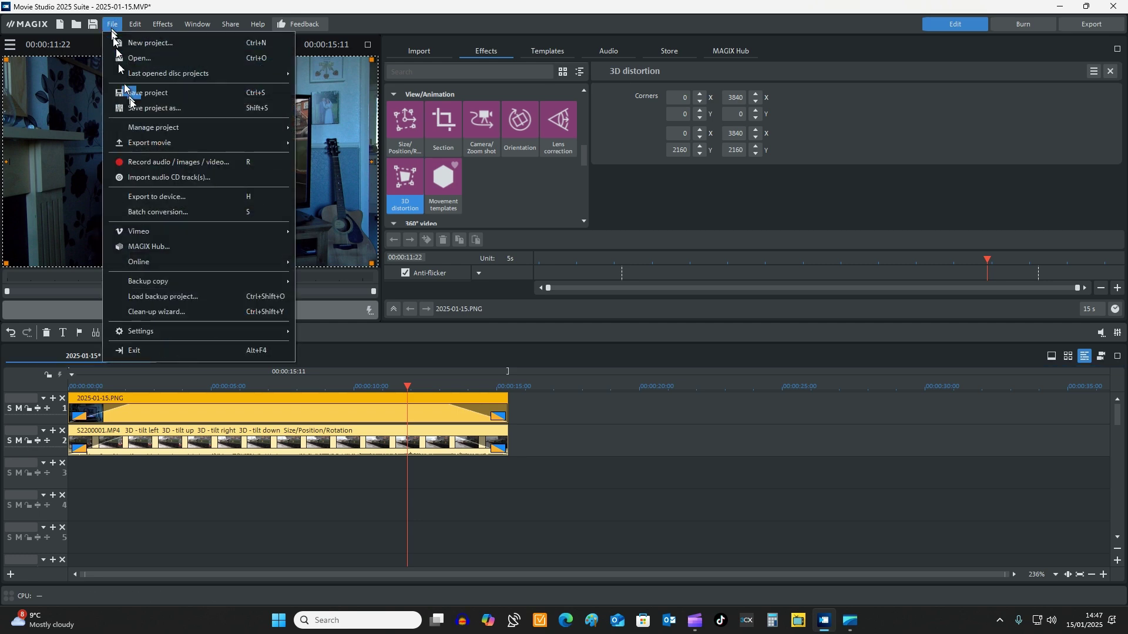
mouse_move(194, 146)
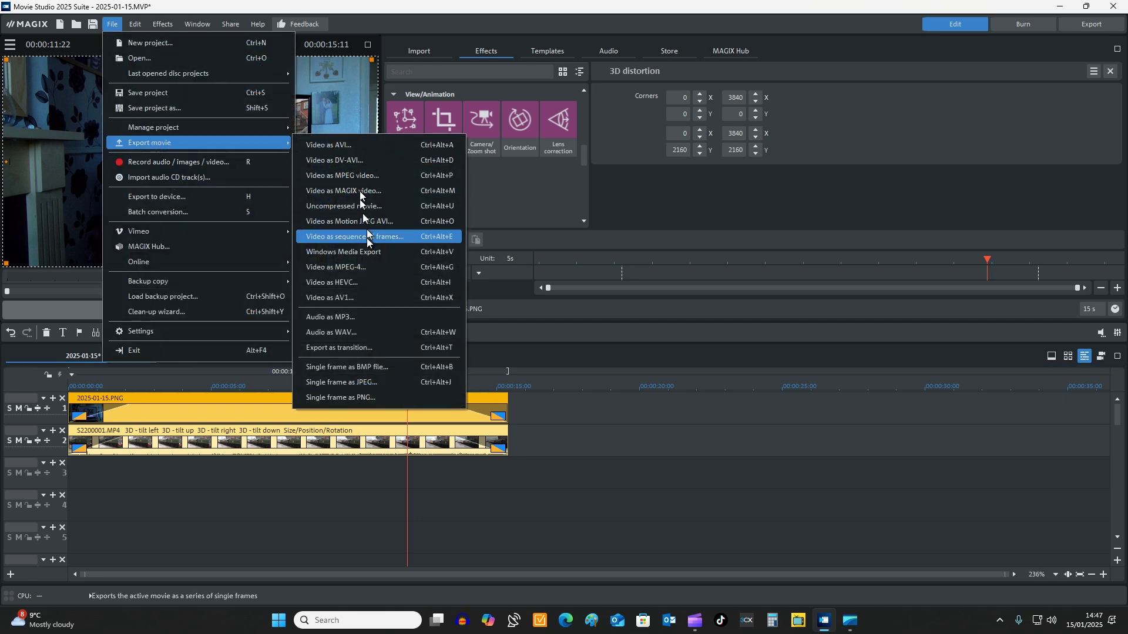
left_click(351, 273)
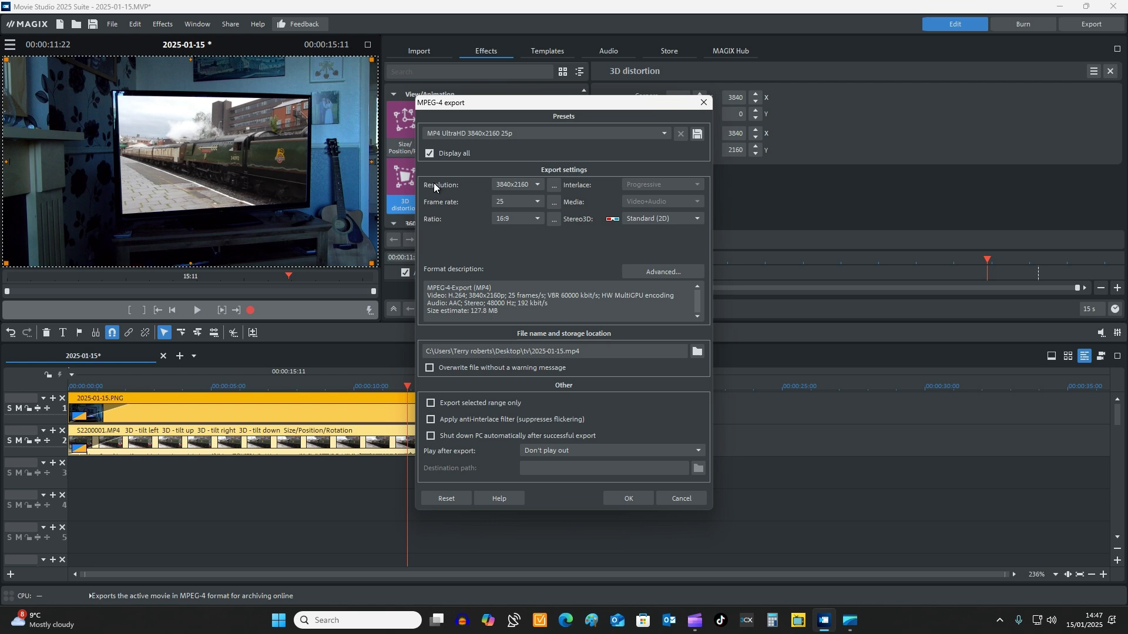
Set the export resolution to 1920x1080 and rename the output file to distortion.
left_click(538, 184)
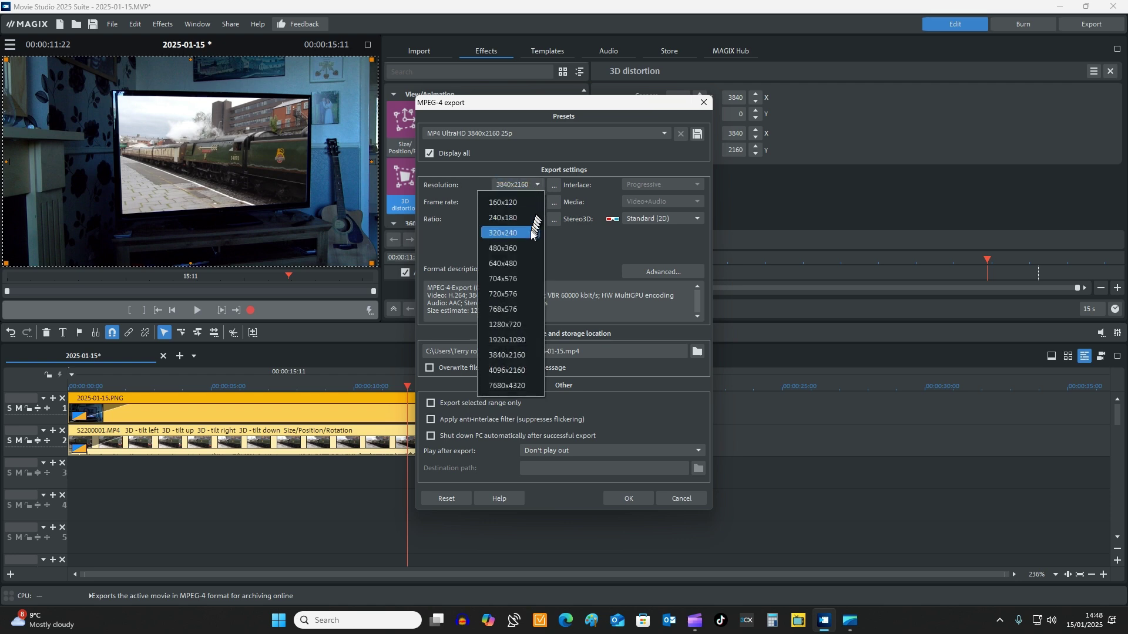
left_click(516, 339)
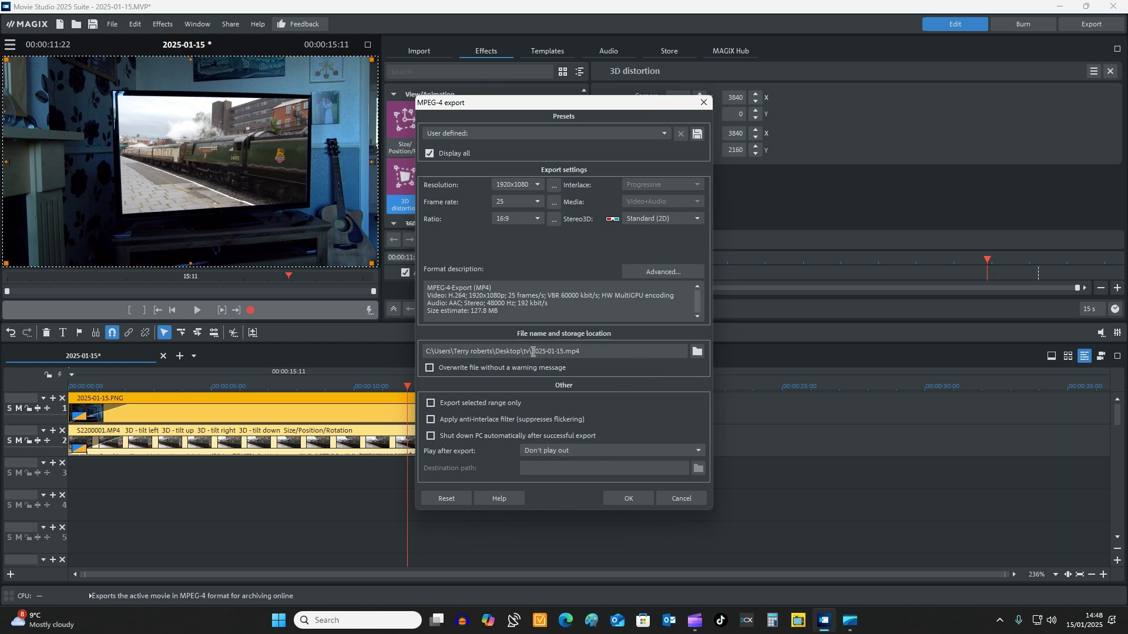
left_click_drag(533, 351, 558, 358)
type("distortion")
left_click(697, 352)
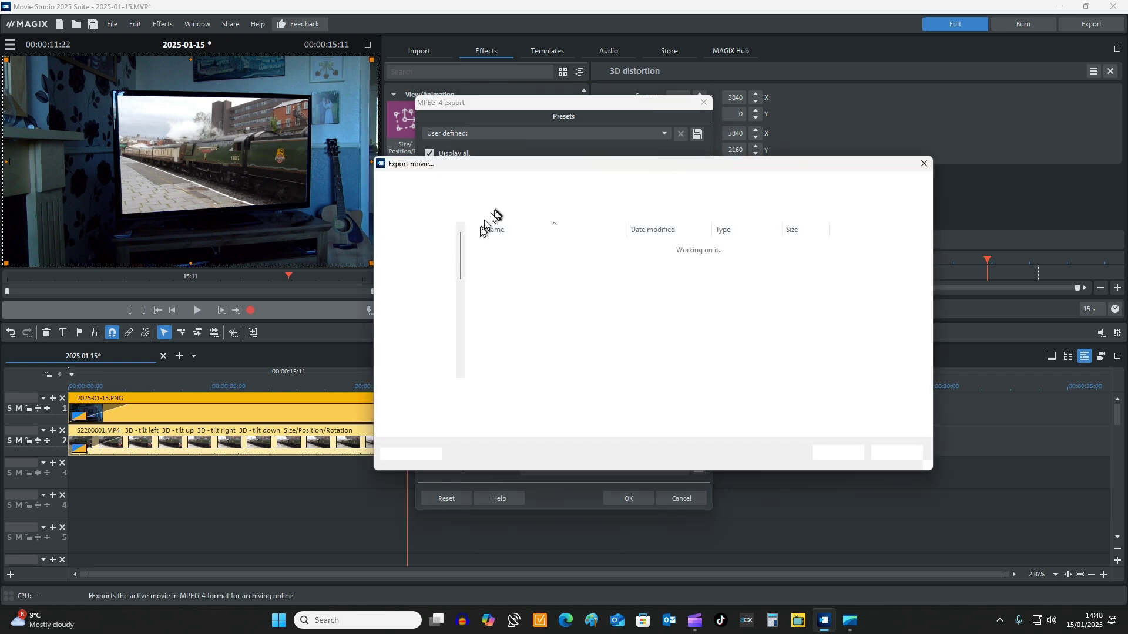
left_click(425, 312)
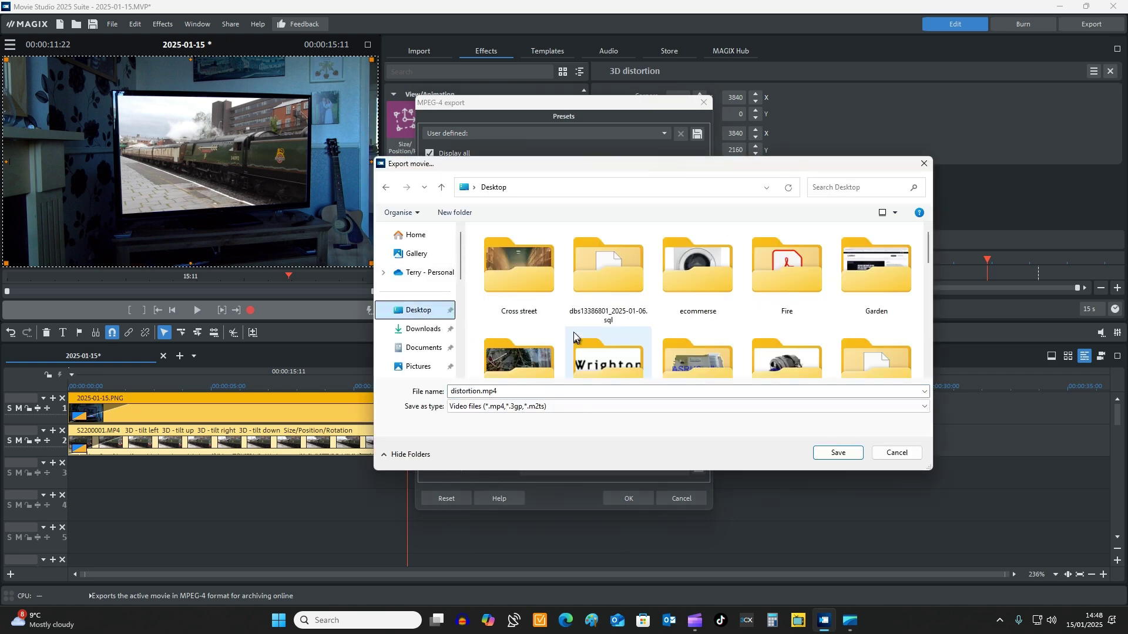
scroll(746, 309, "down", 2)
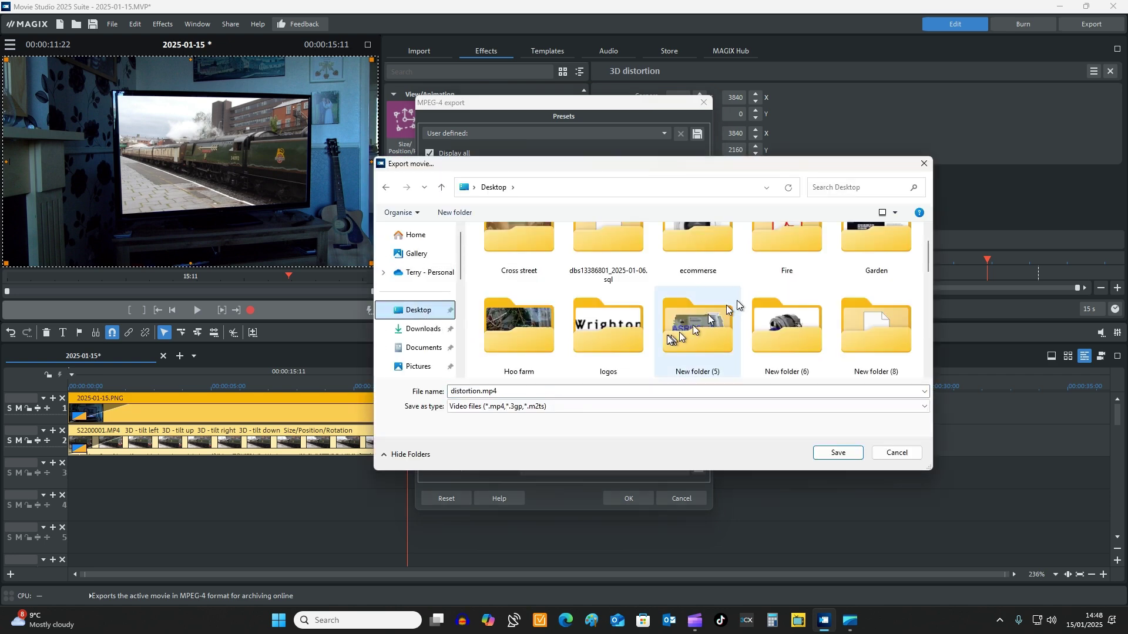
scroll(605, 335, "down", 1)
scroll(603, 333, "down", 1)
double_click(604, 329)
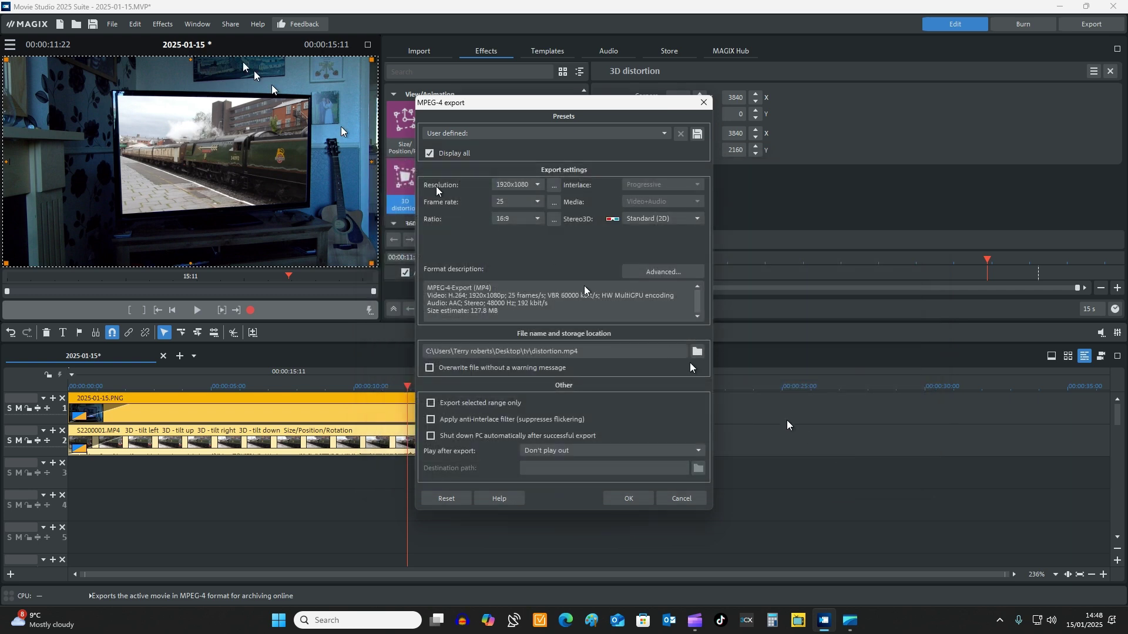
Render distortion.mp4, then pause its playback in VLC and close the player.
left_click(618, 499)
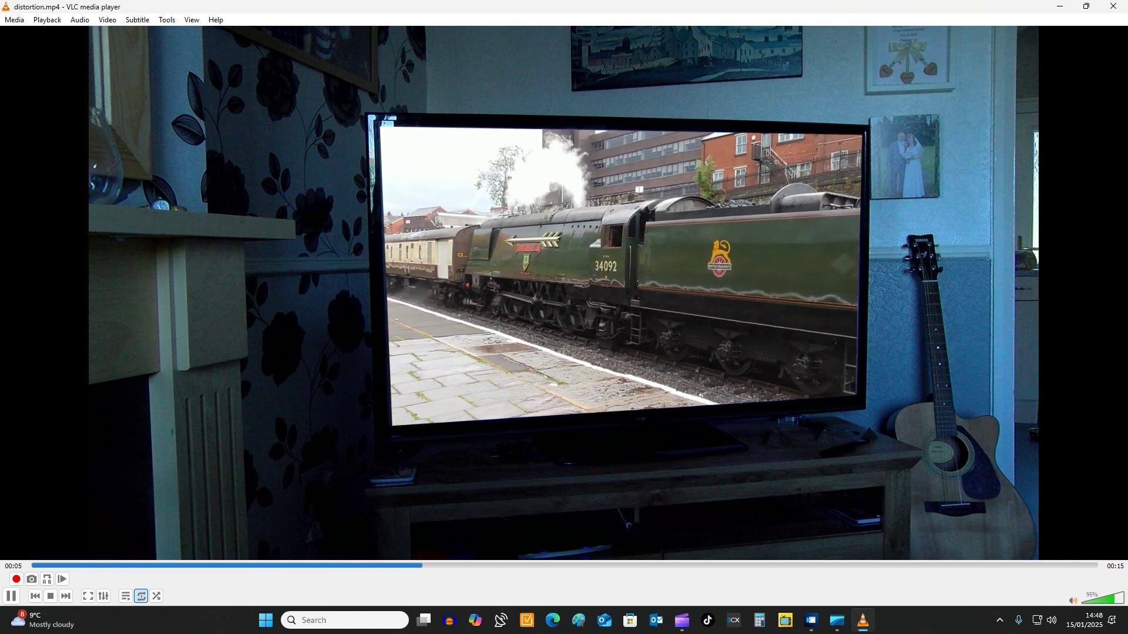
left_click(6, 593)
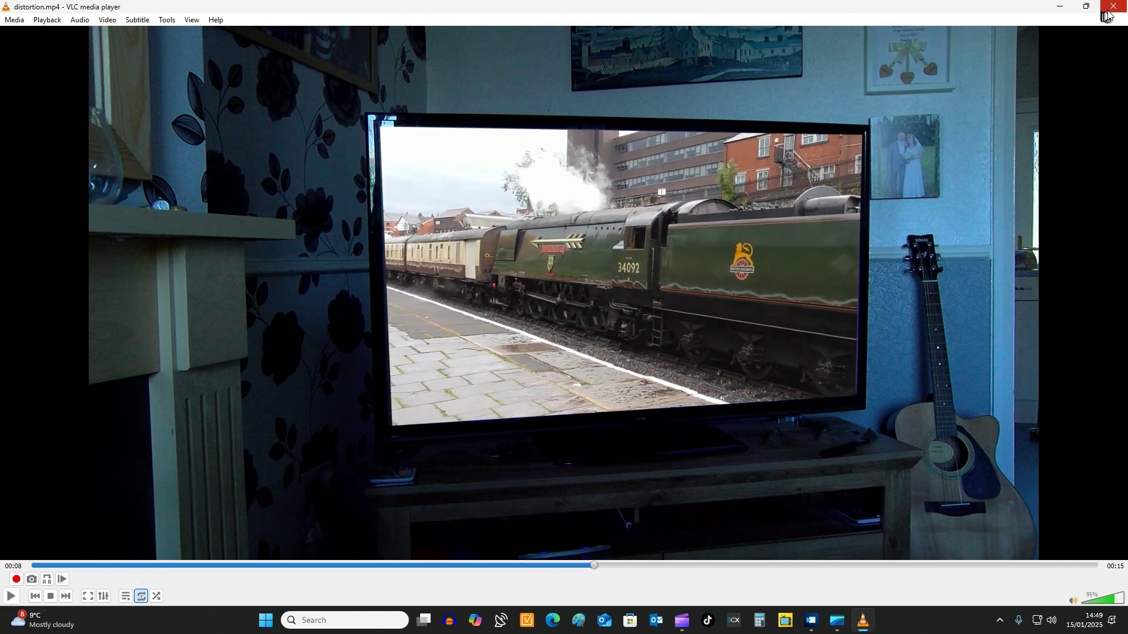
left_click(1112, 9)
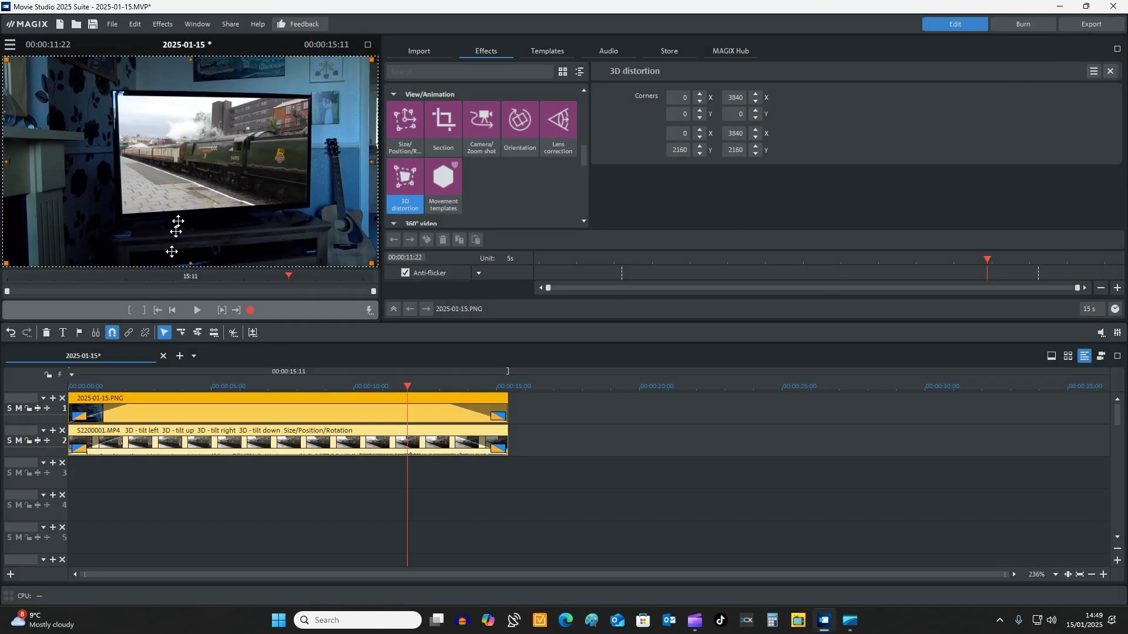